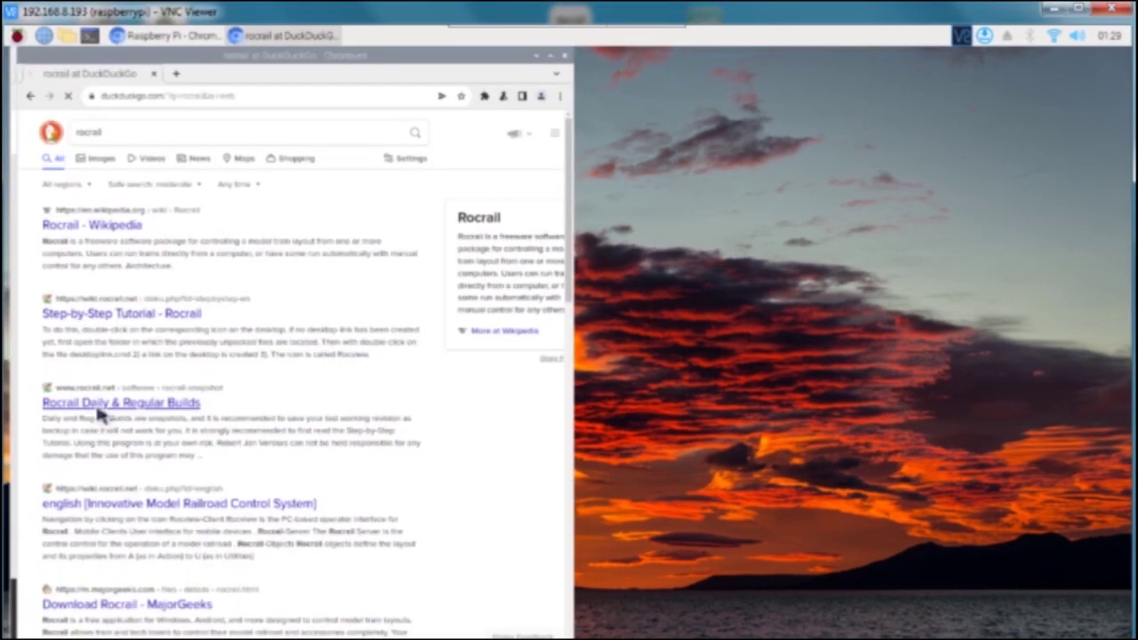
Download Rocrail-PiOS11-ARM64.zip from the Rocrail Daily & Regular Builds page in Chromium
left_click(98, 407)
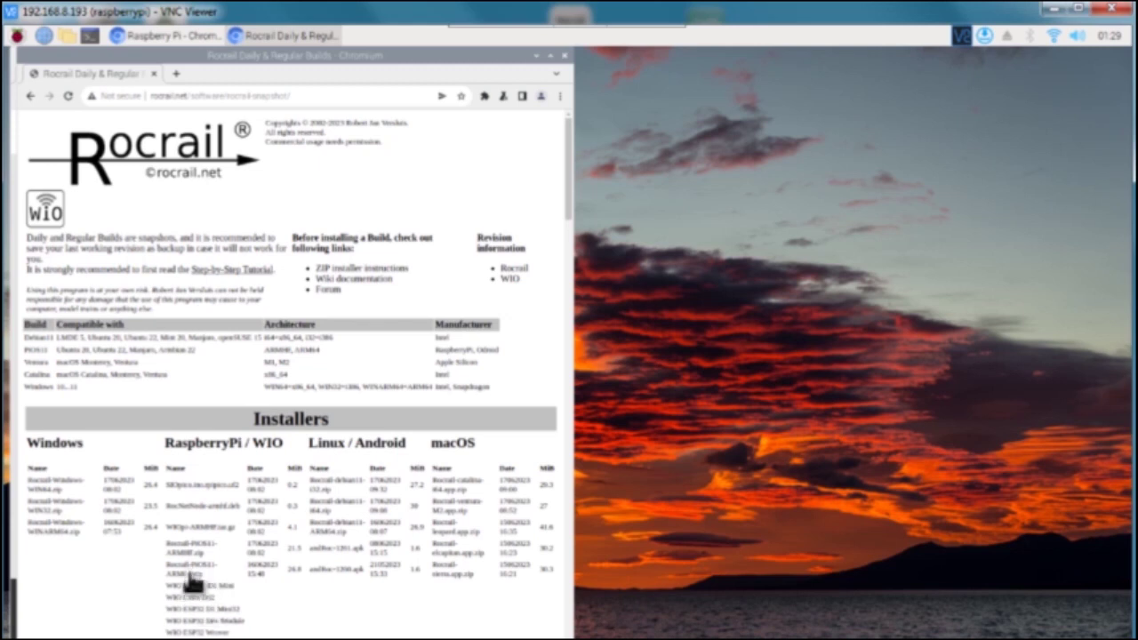
left_click(190, 576)
left_click(192, 574)
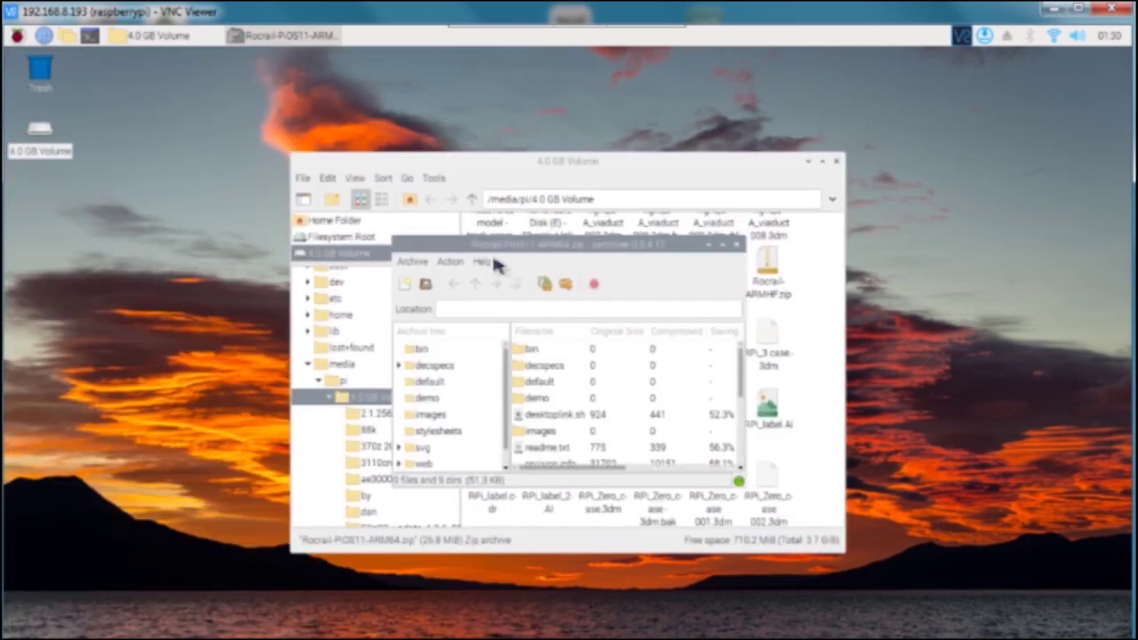
Extract all files of Rocrail-PiOS11-ARM64.zip into /home/pi, then close Xarchiver
left_click_drag(499, 250, 436, 163)
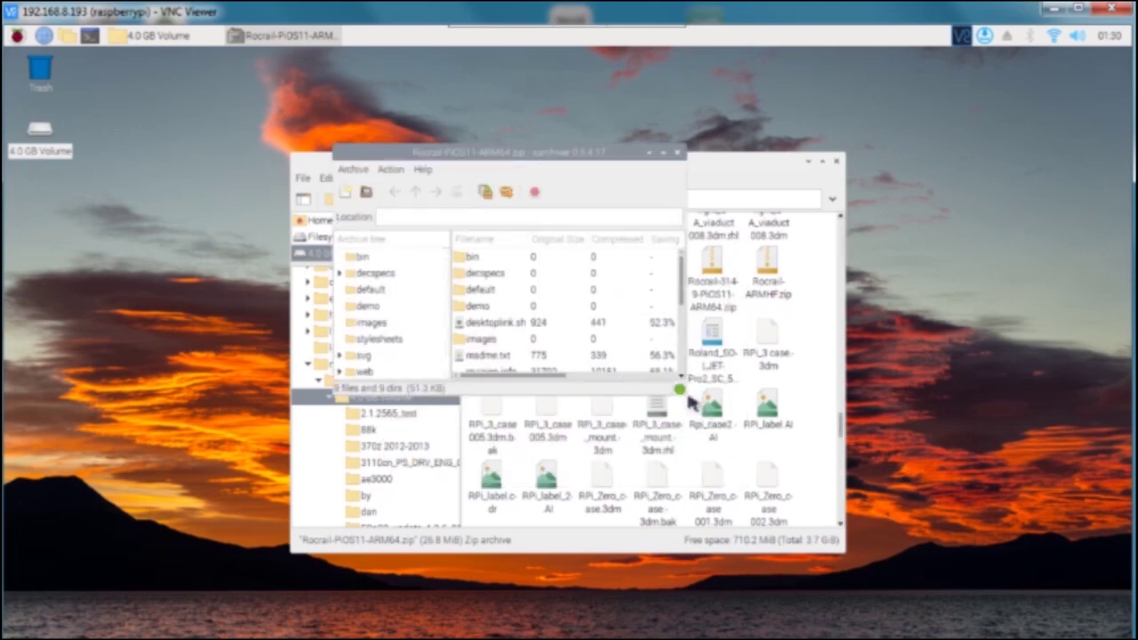
left_click_drag(692, 402, 692, 514)
left_click(509, 192)
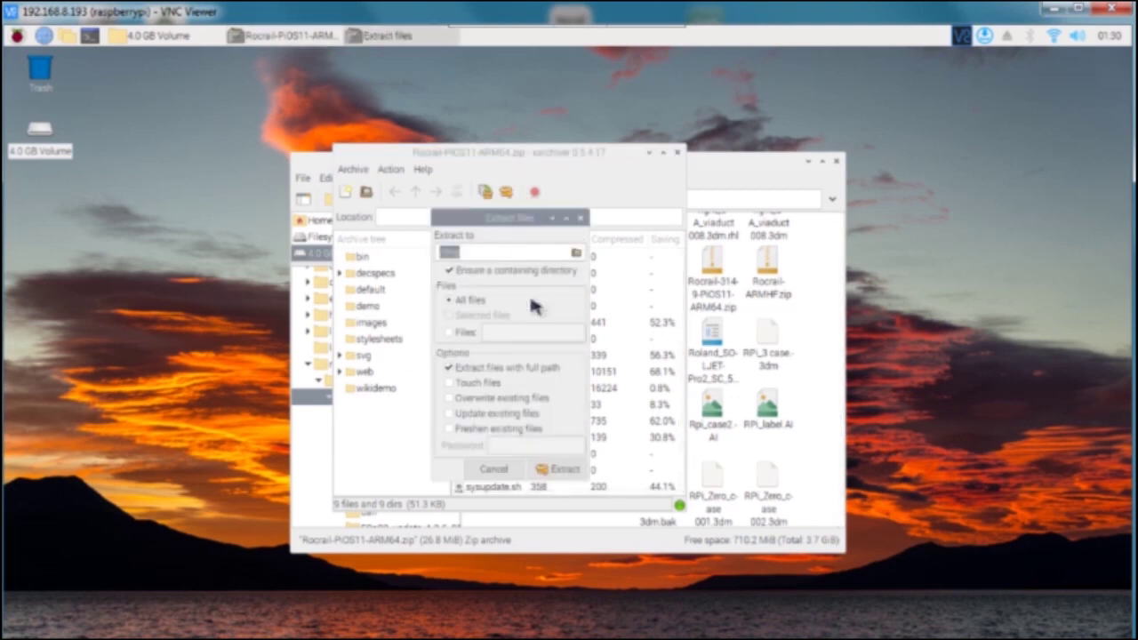
left_click(576, 254)
left_click(166, 104)
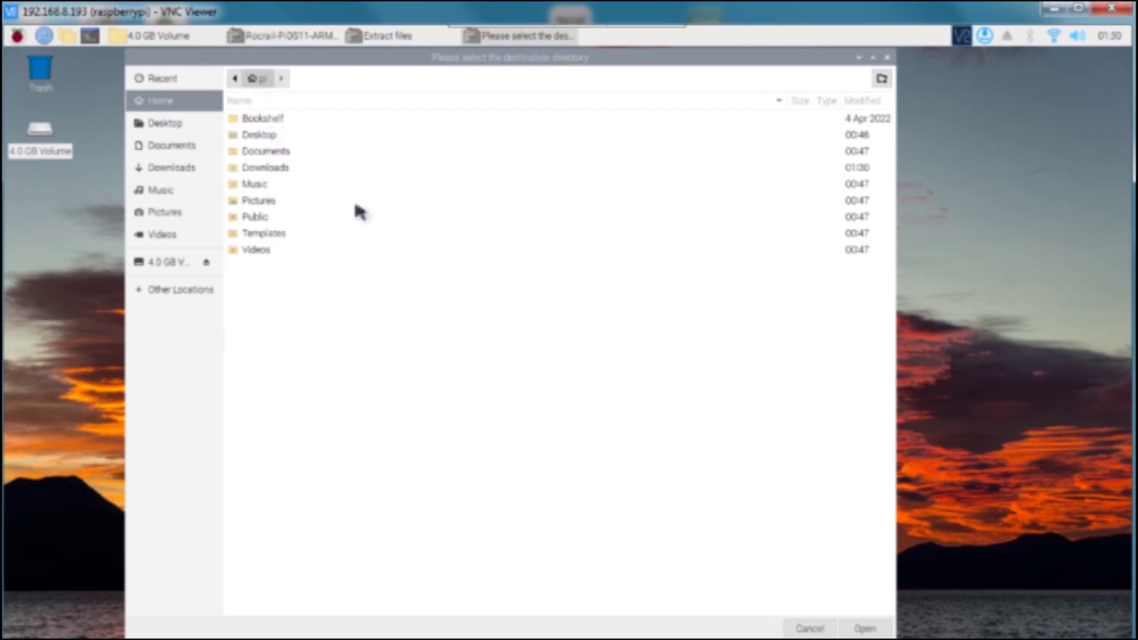
left_click(864, 627)
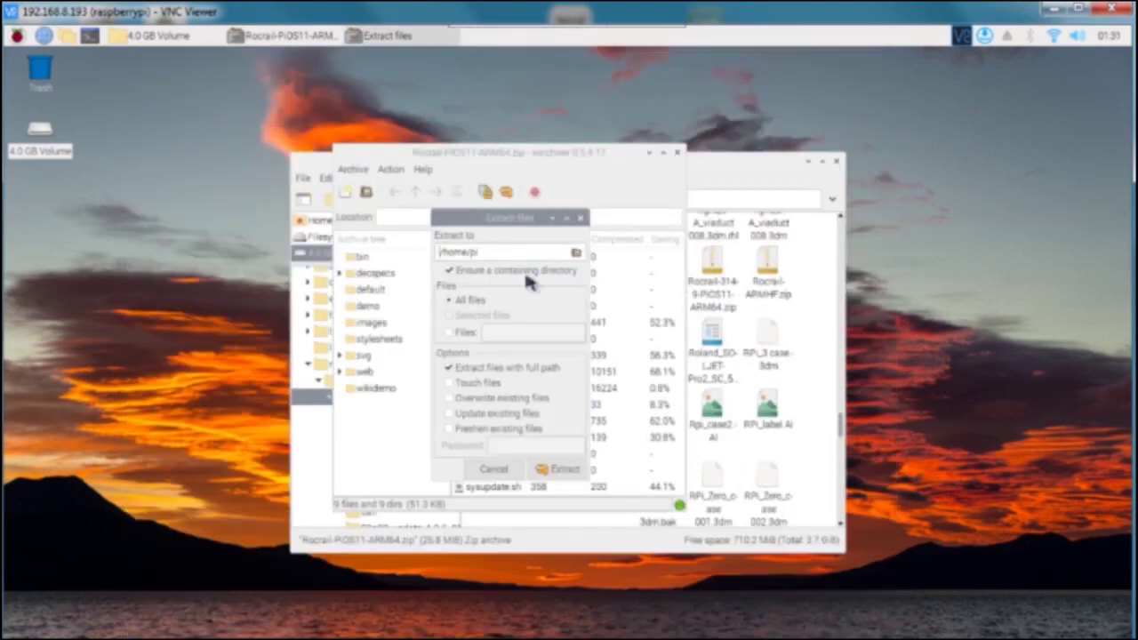
left_click(559, 472)
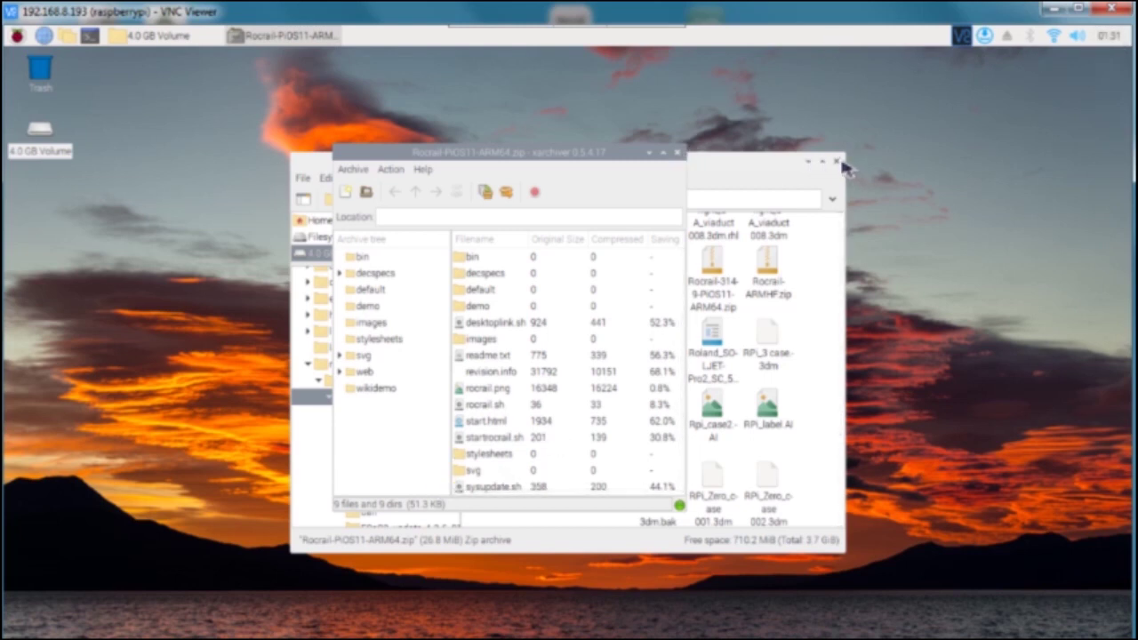
key("alt+F4")
Run desktoplink.sh from the Rocrail-PiOS11-ARM64 folder in a terminal to create a desktop shortcut
left_click(836, 161)
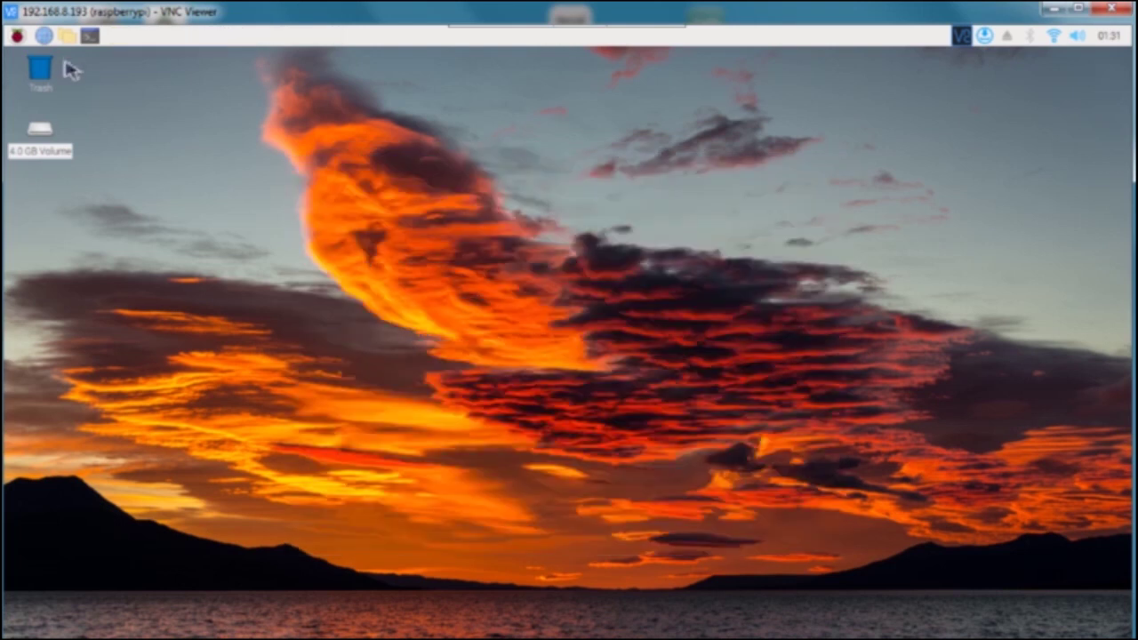
left_click(68, 36)
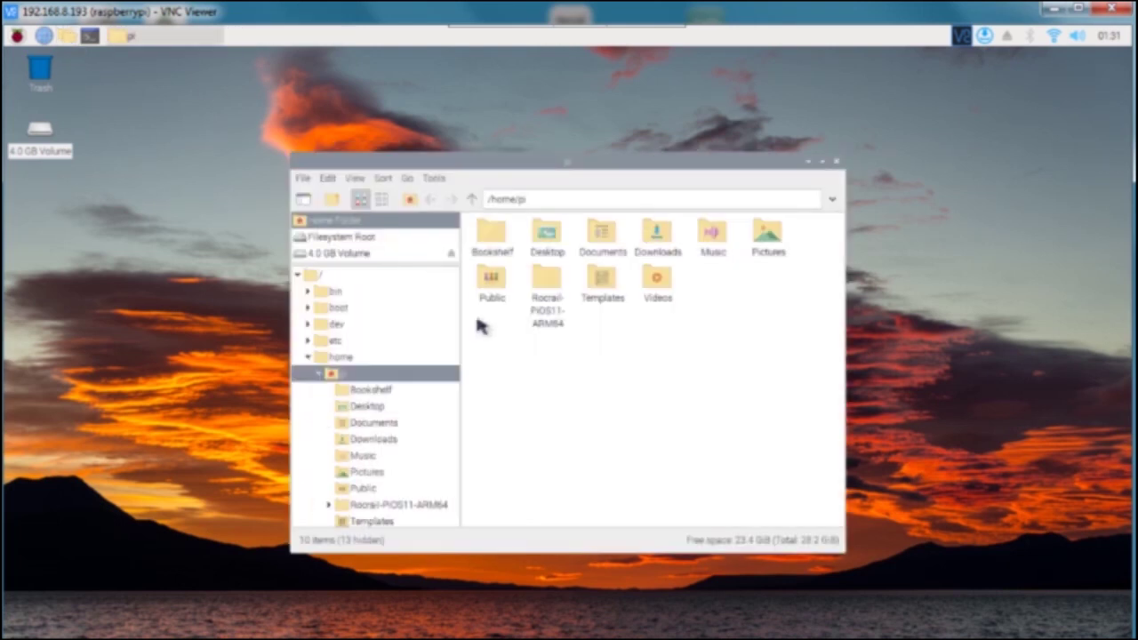
double_click(548, 285)
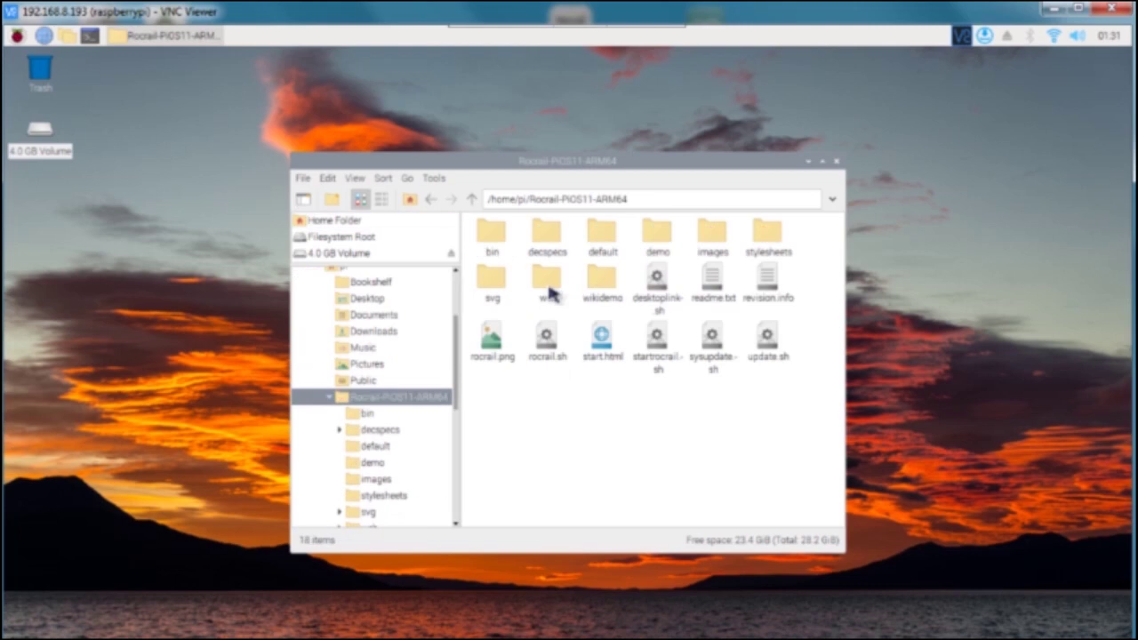
double_click(658, 281)
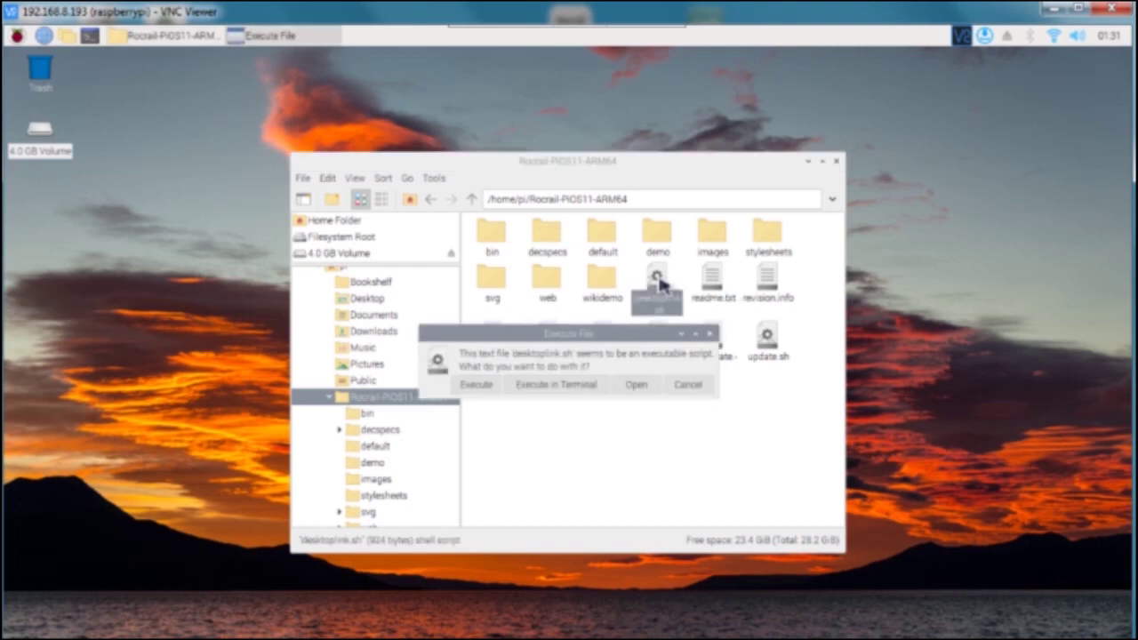
left_click(550, 389)
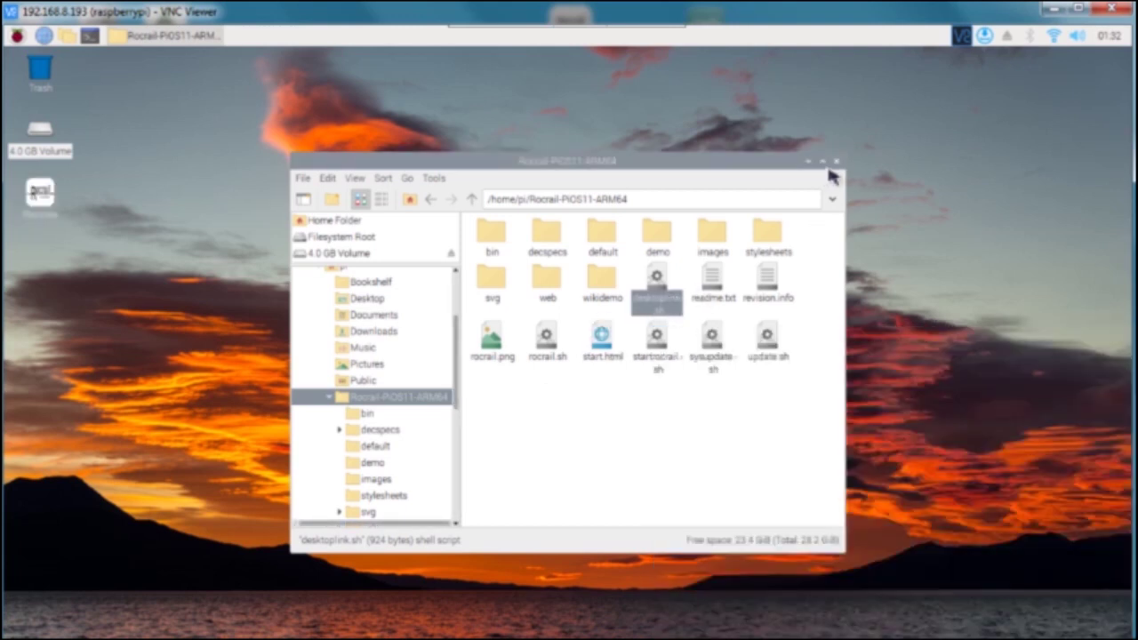
Launch Rocrail from its new desktop launcher and dismiss the support request
left_click(837, 162)
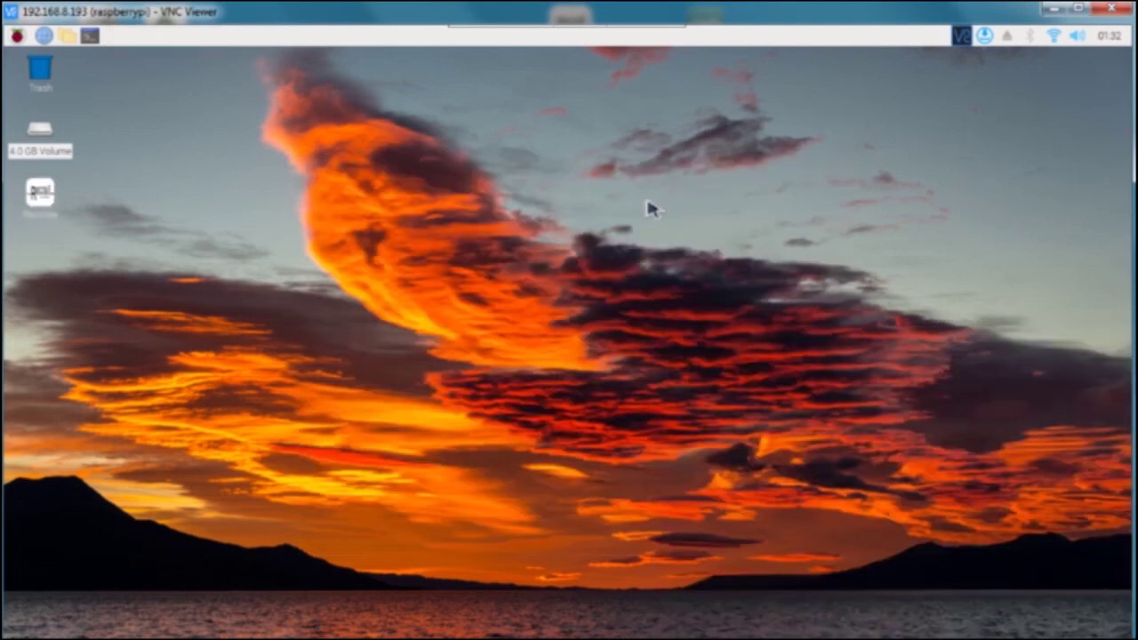
double_click(51, 213)
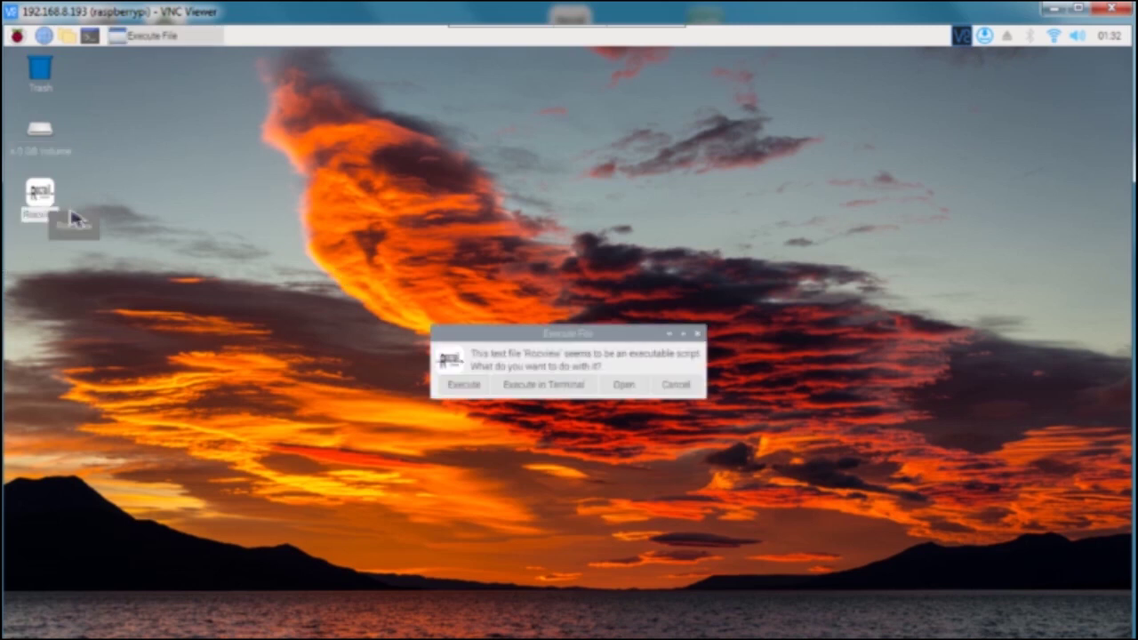
left_click(462, 384)
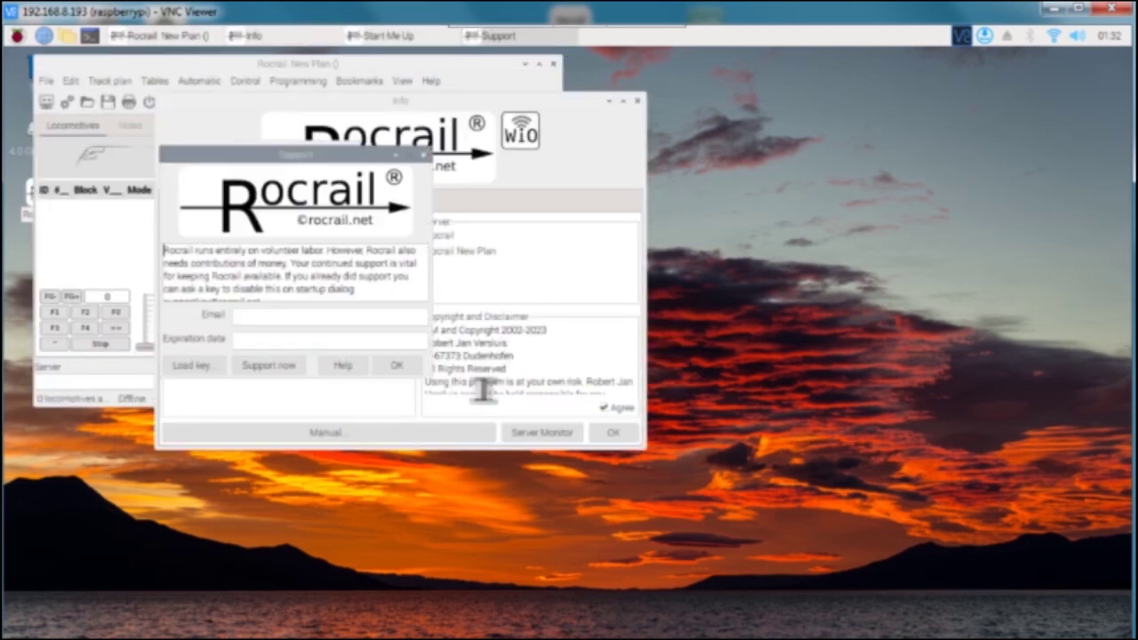
left_click(399, 366)
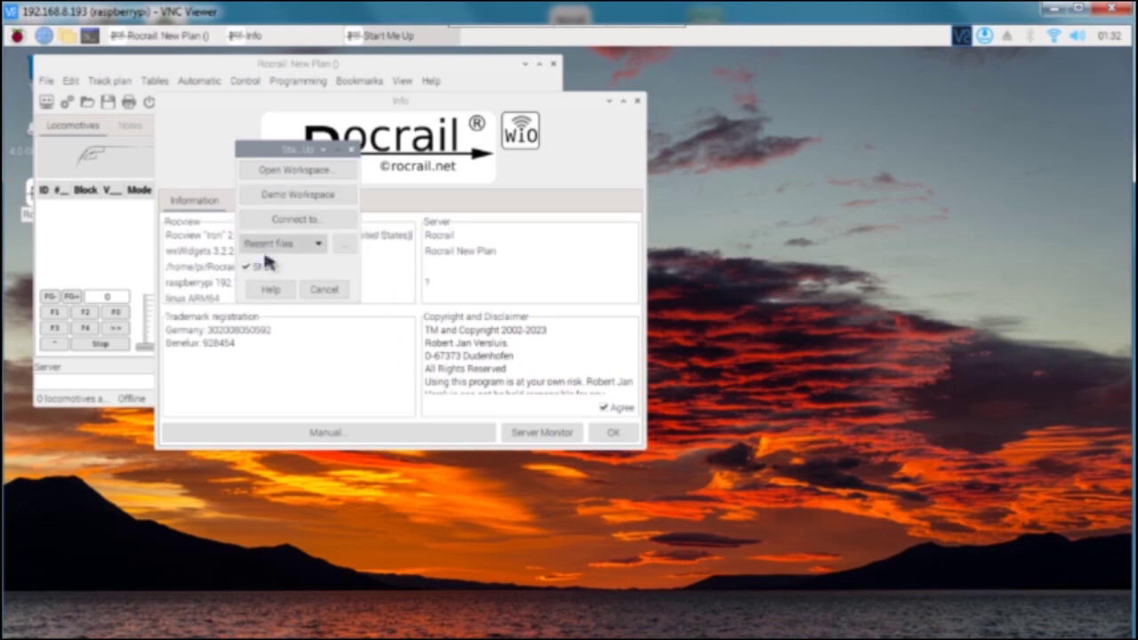
Open the wikidemo workspace, close the Info dialog, and enlarge the Rocrail window
left_click(299, 170)
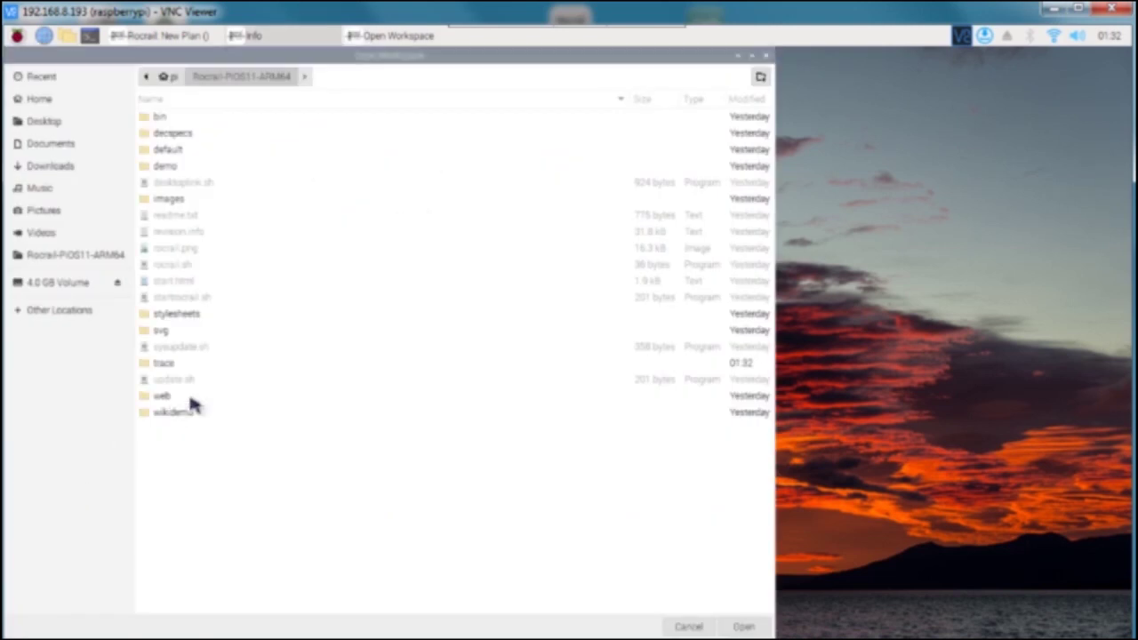
double_click(187, 415)
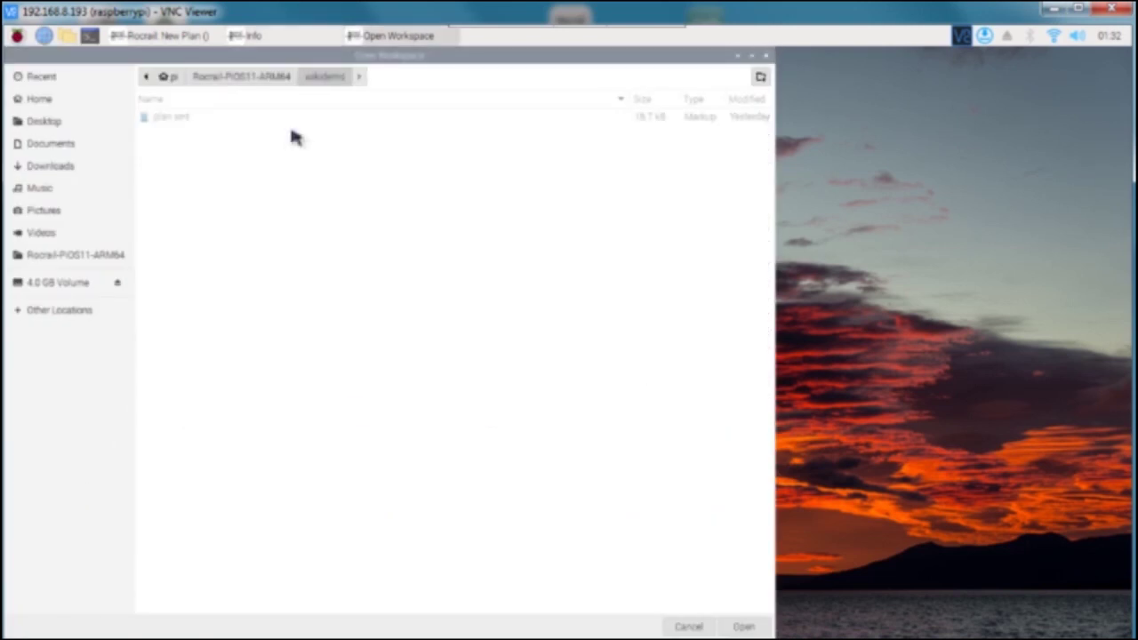
left_click(743, 627)
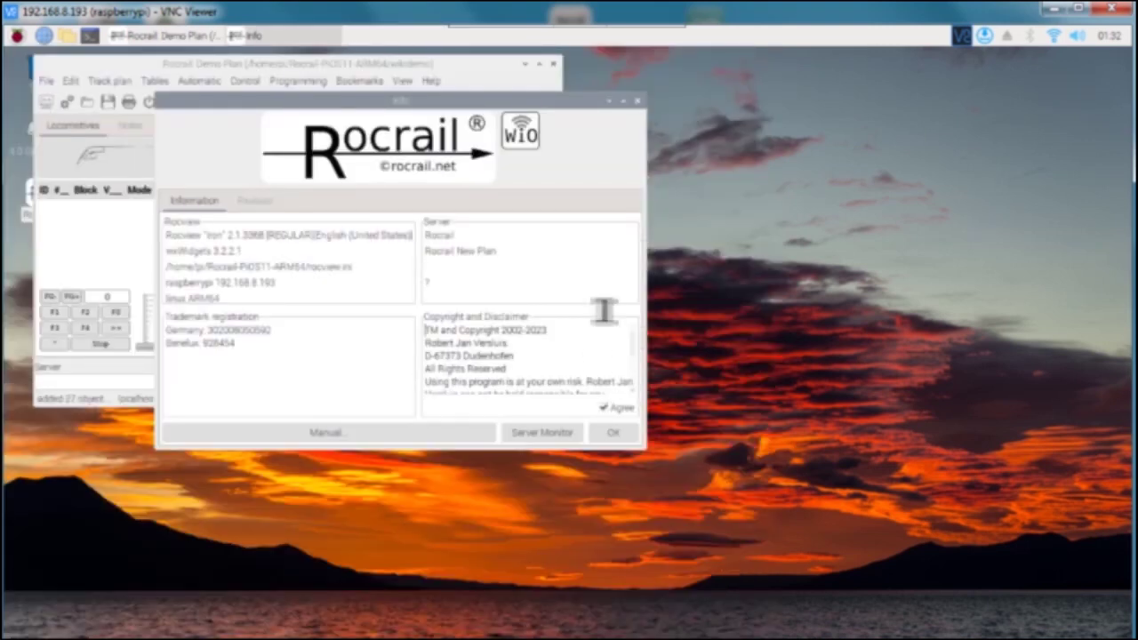
left_click(620, 436)
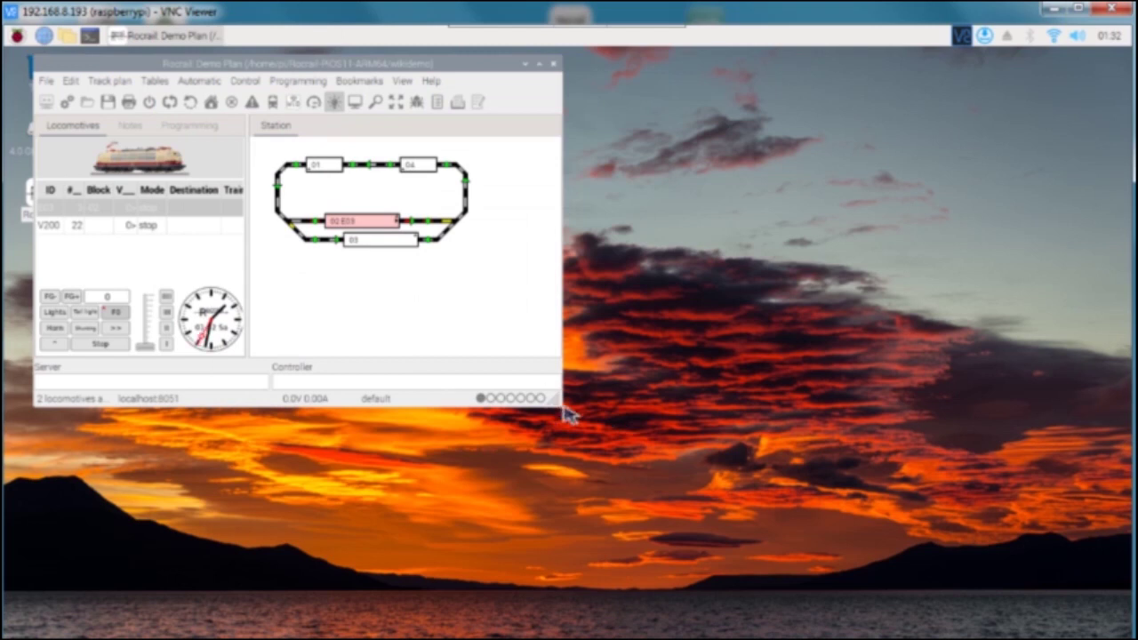
left_click_drag(569, 418, 634, 472)
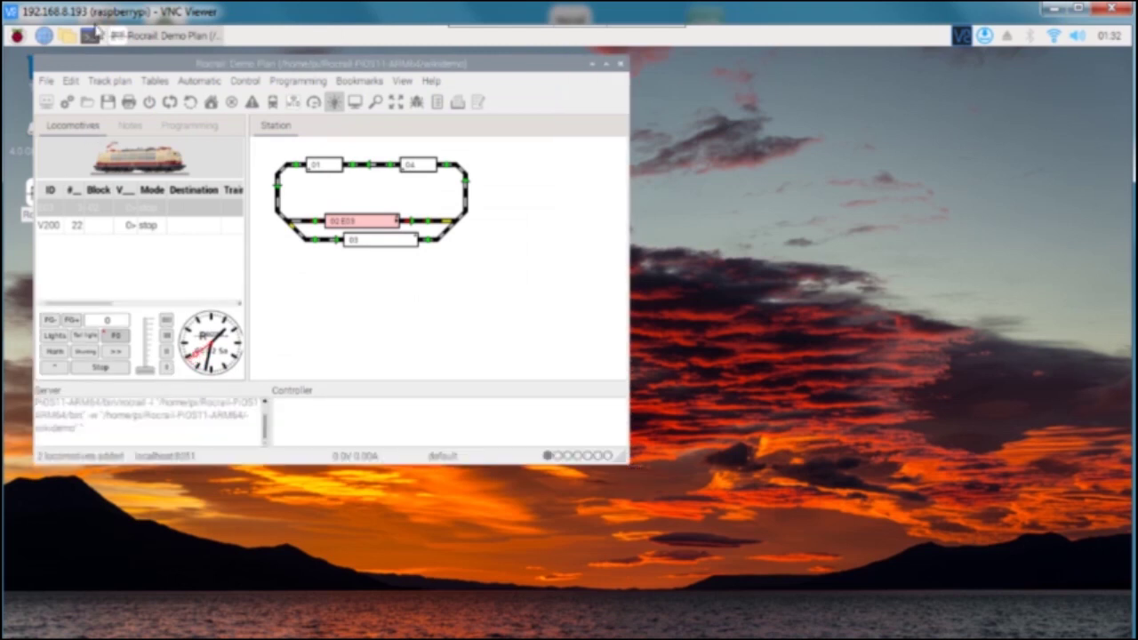
Delete the vcs-1 virtual controller in Rocrail Properties' Controller settings
left_click(46, 81)
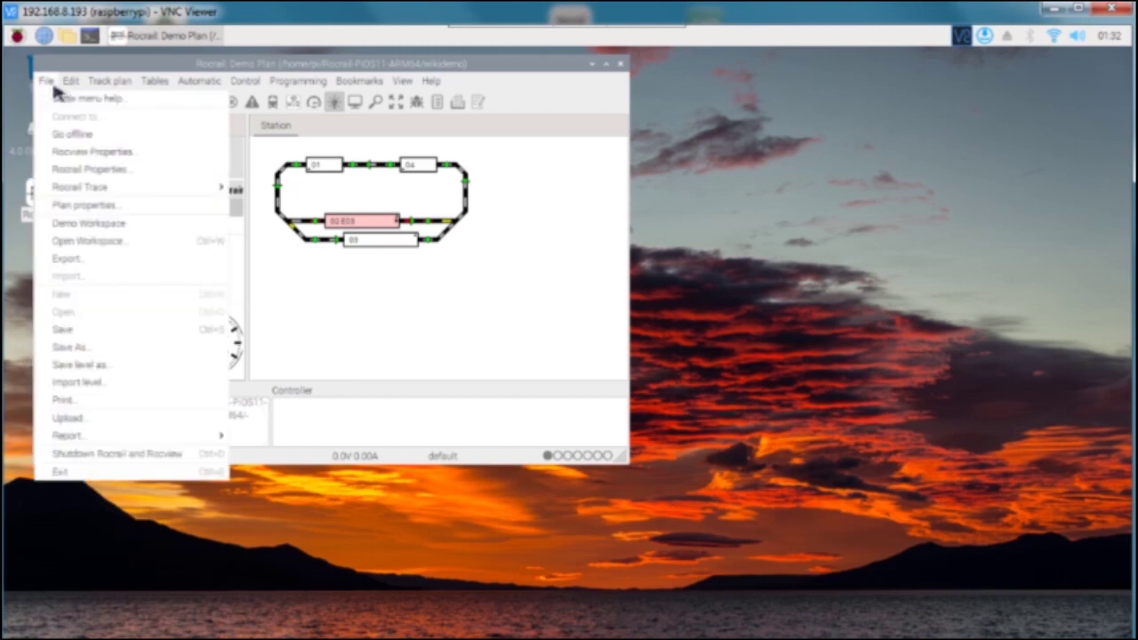
left_click(104, 171)
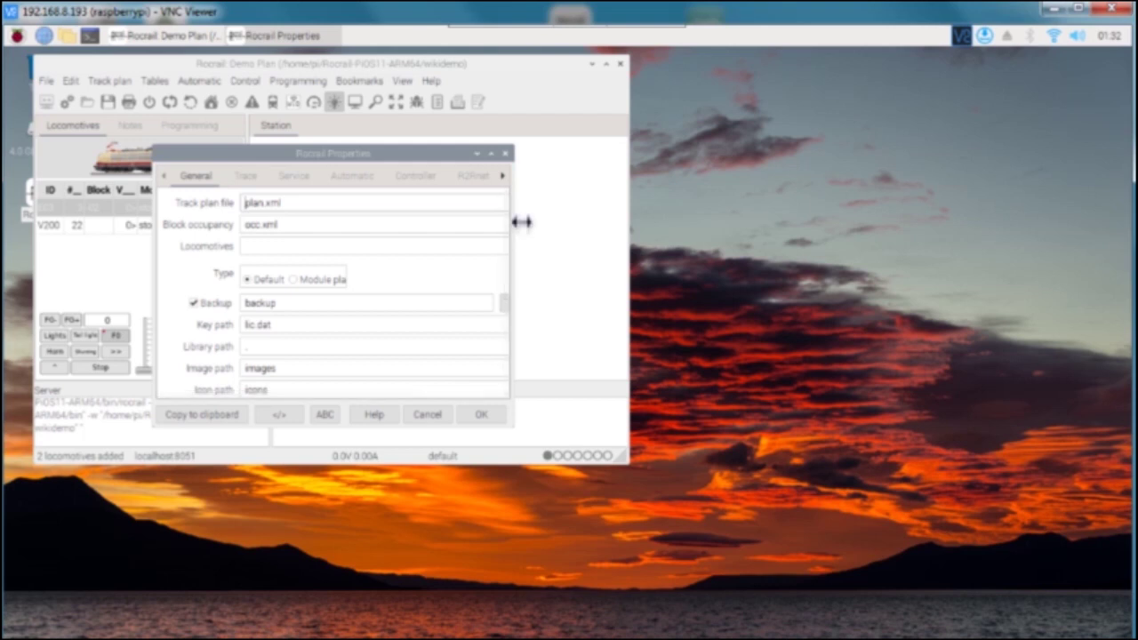
left_click_drag(521, 221, 595, 240)
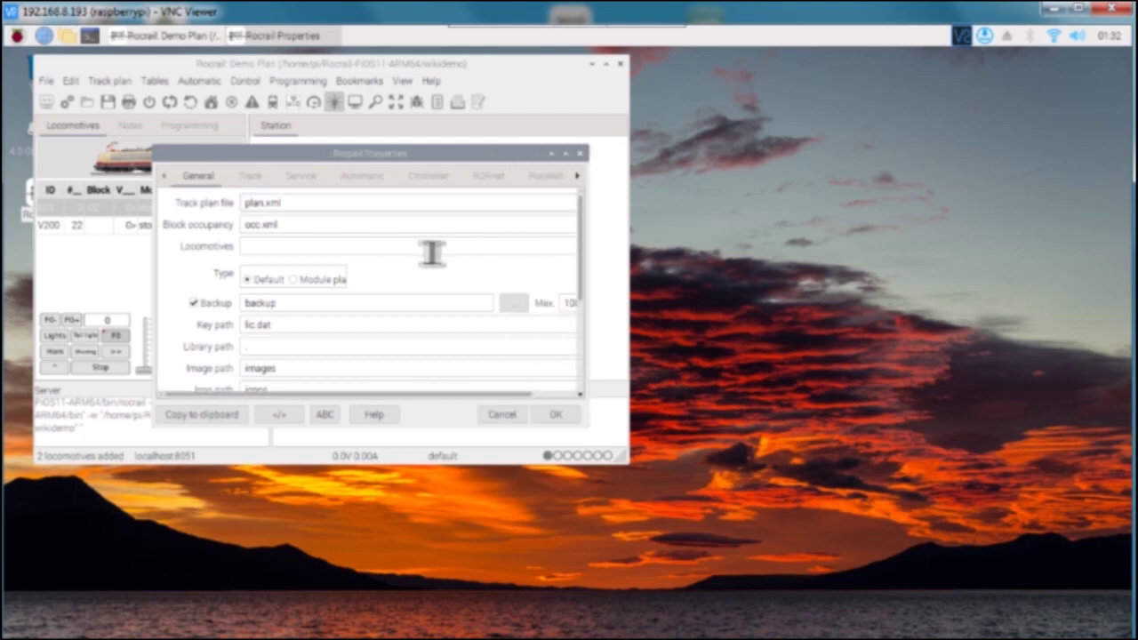
left_click(431, 177)
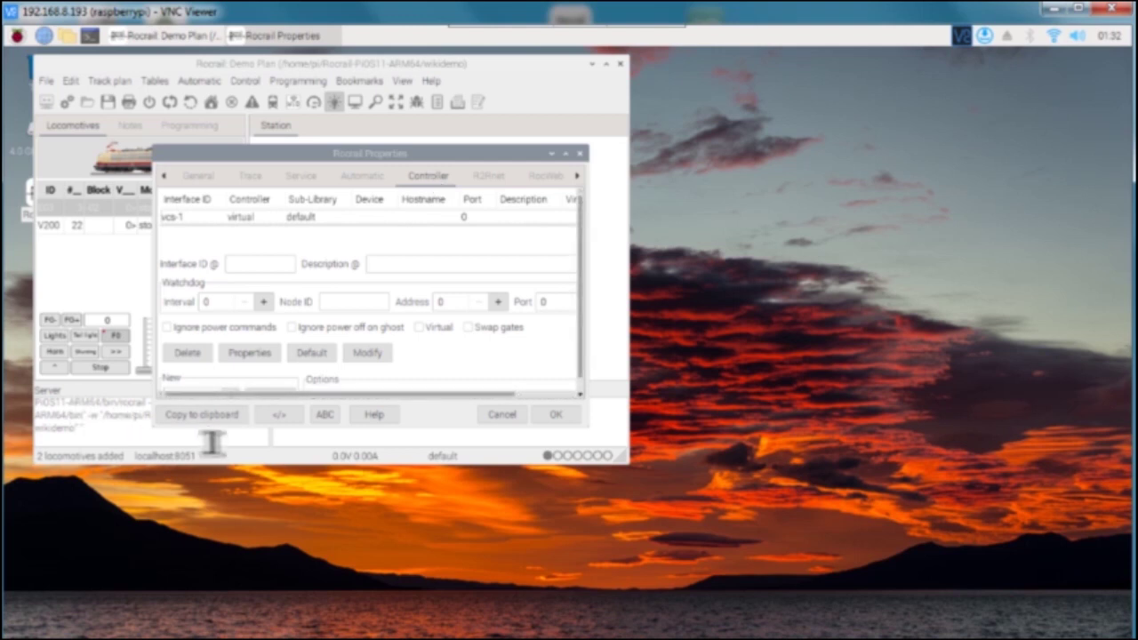
left_click(197, 224)
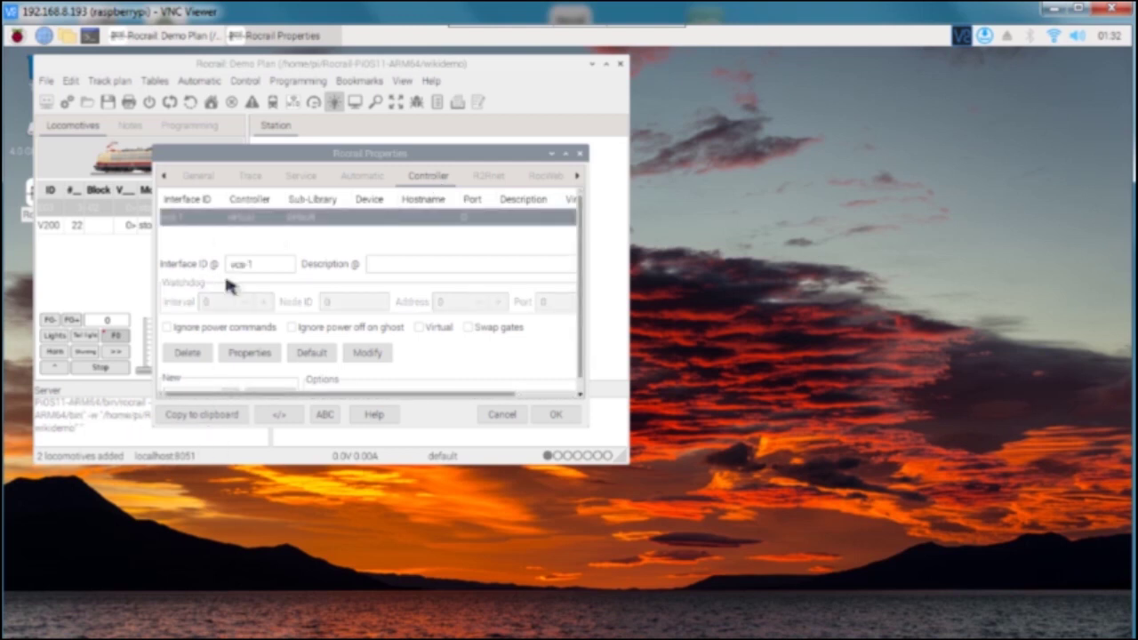
left_click(191, 356)
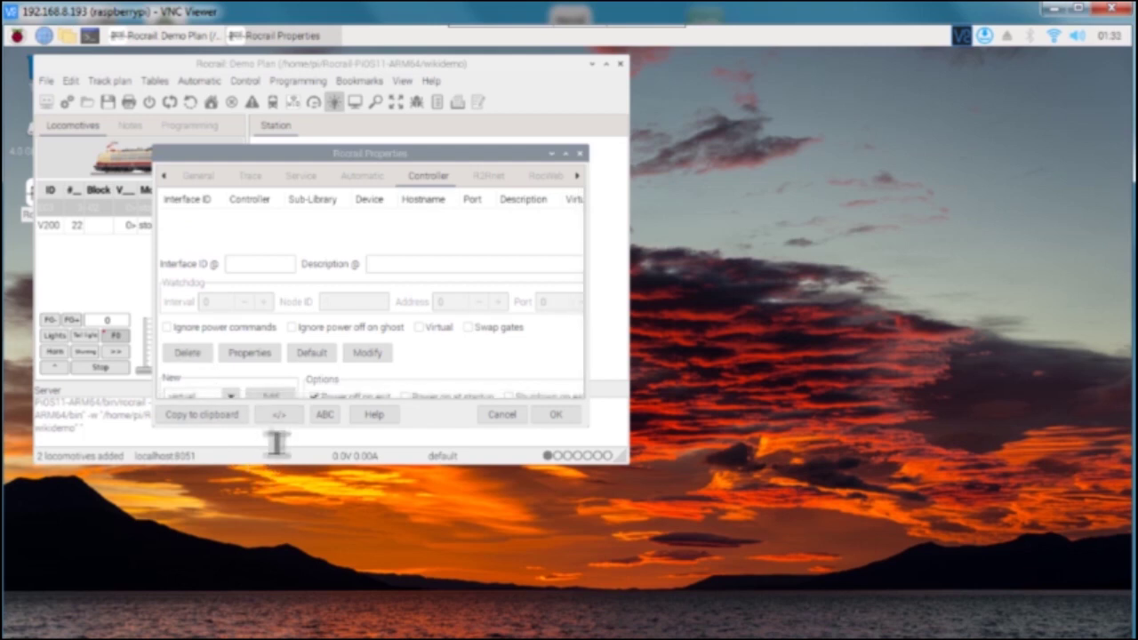
Add a new rcan controller and select its entry in the list
left_click_drag(275, 432, 278, 504)
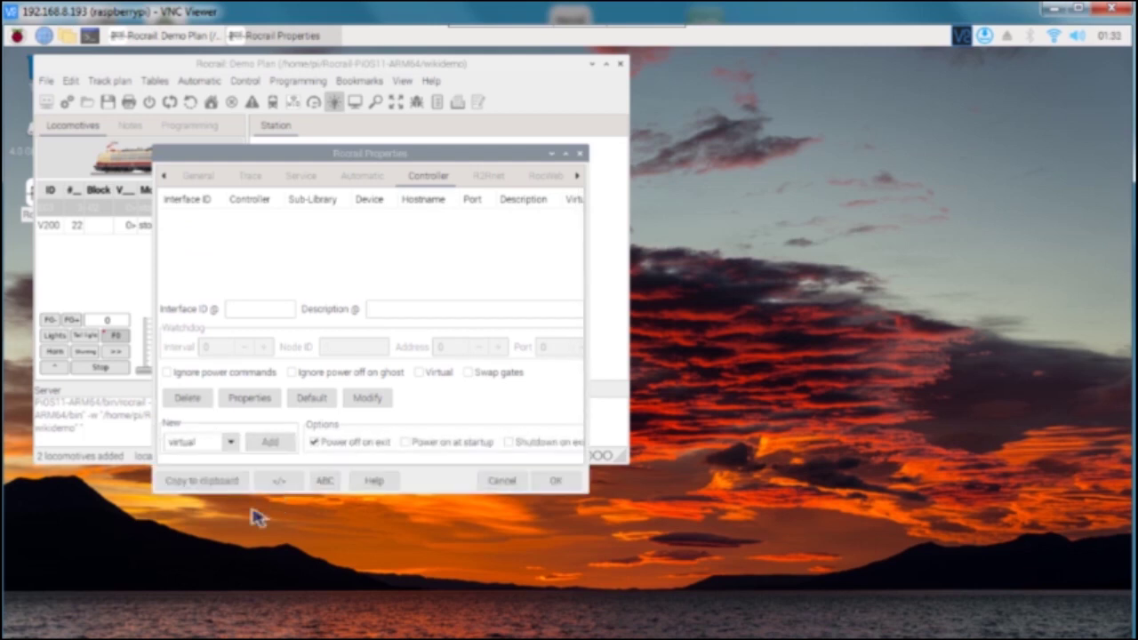
left_click(231, 451)
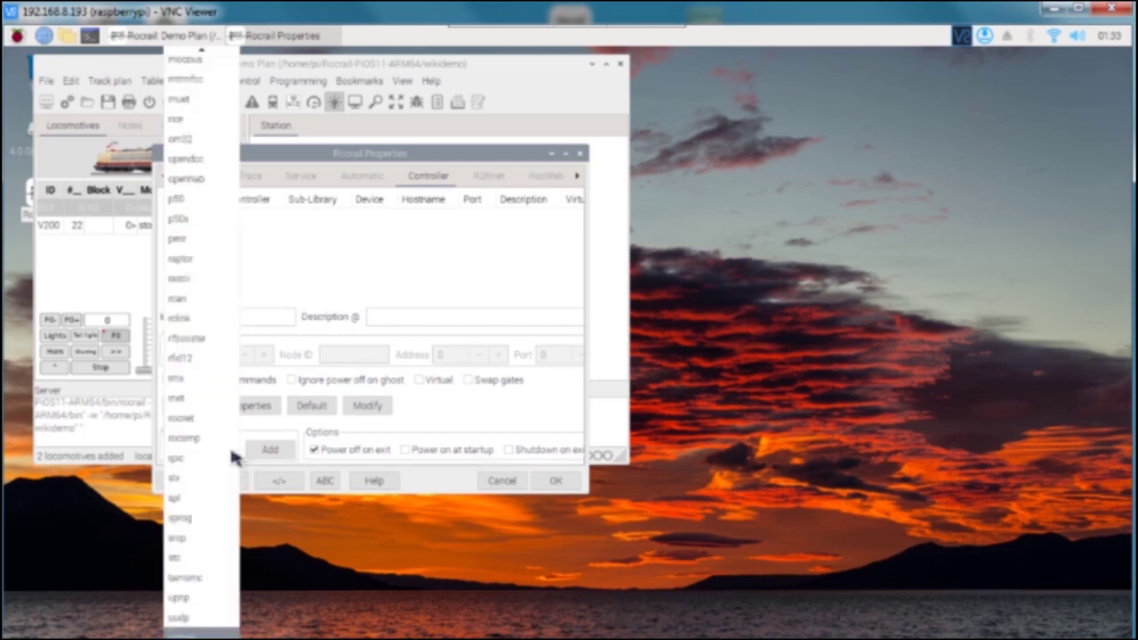
left_click(195, 303)
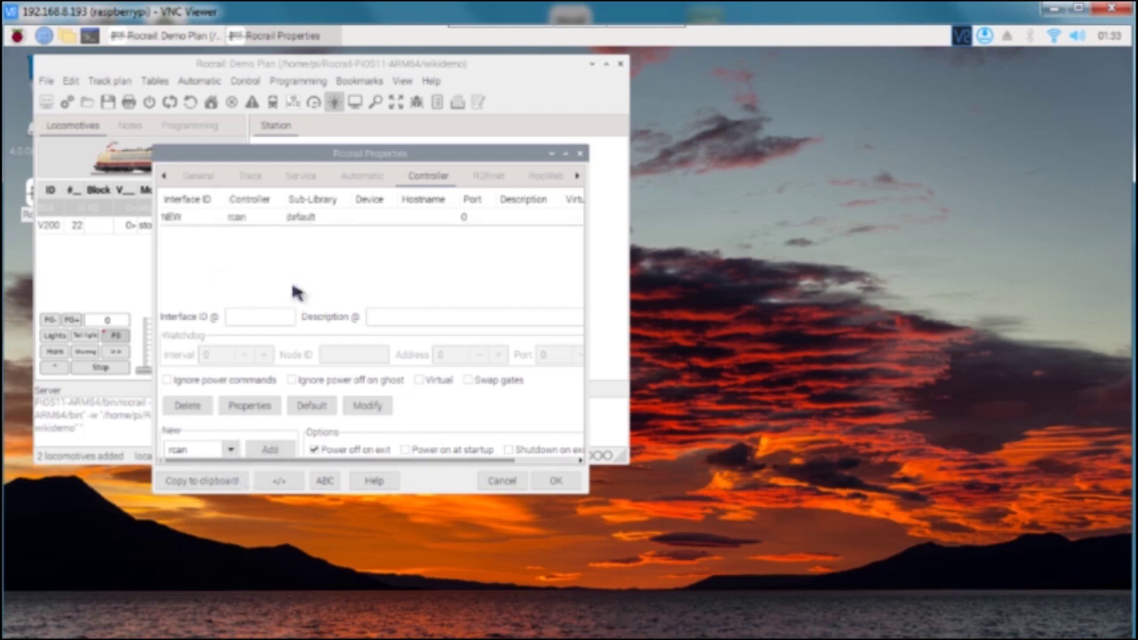
left_click(279, 220)
Configure the rcan controller as PiSpg-1 on /dev/ttyAMA0 at 460800 baud with RTS/CTS
double_click(278, 220)
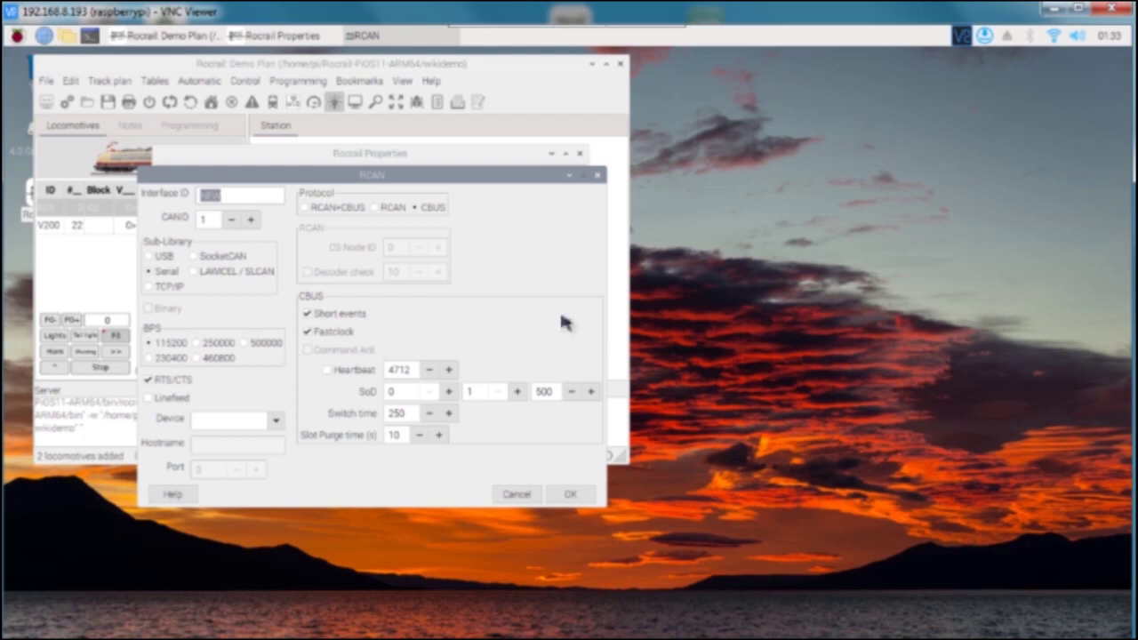
left_click(281, 200)
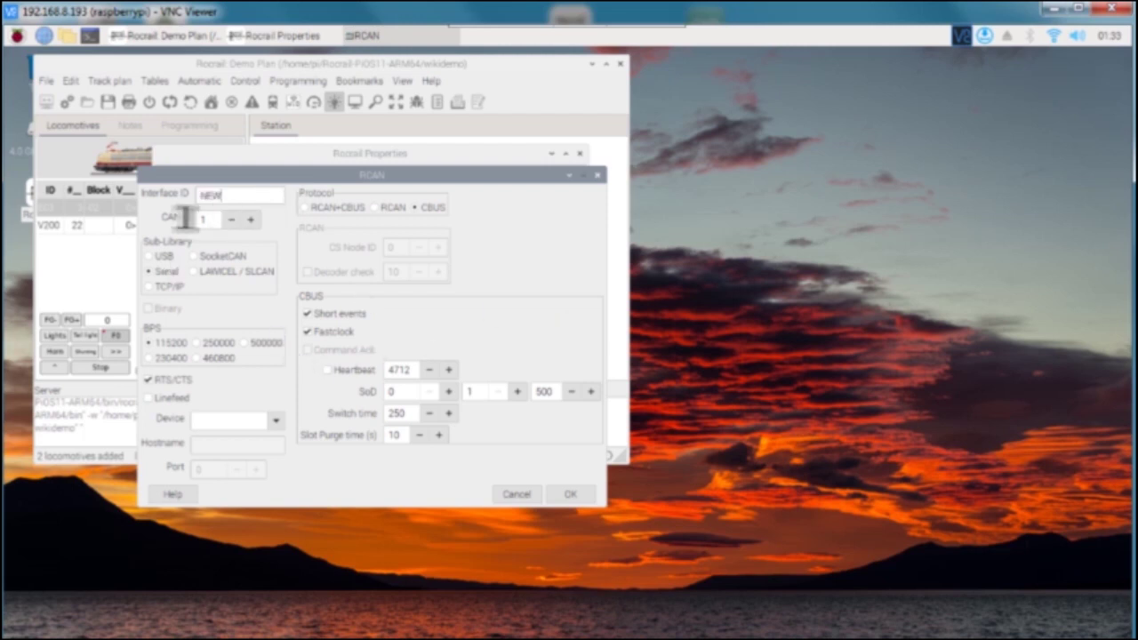
left_click_drag(236, 198, 182, 191)
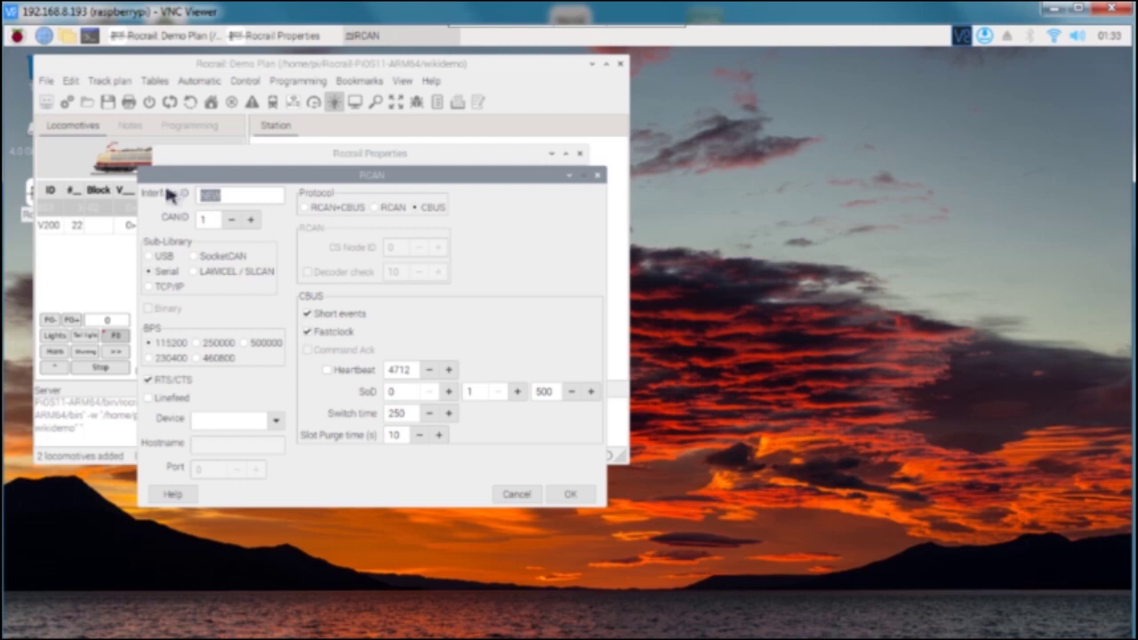
type("PiSpg-1")
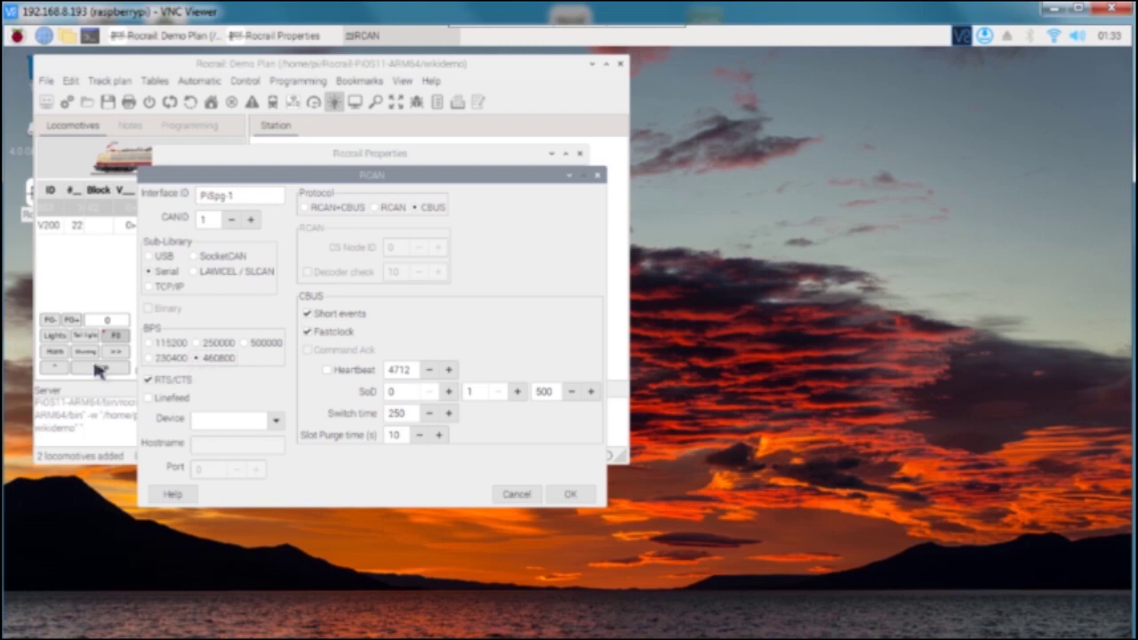
left_click(149, 380)
left_click(277, 421)
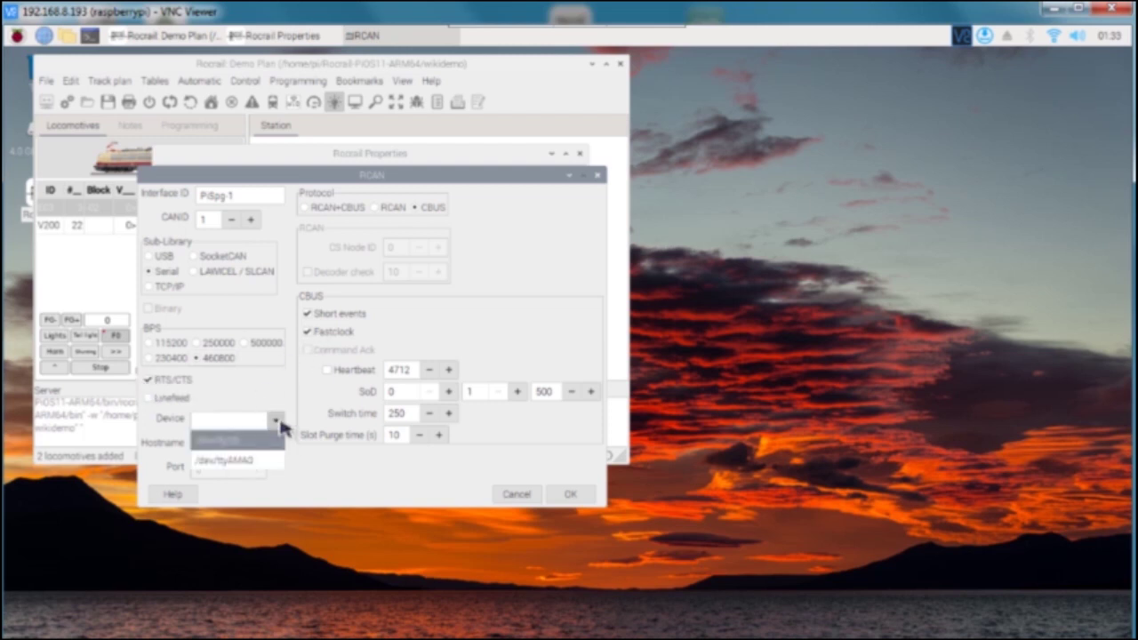
left_click(233, 460)
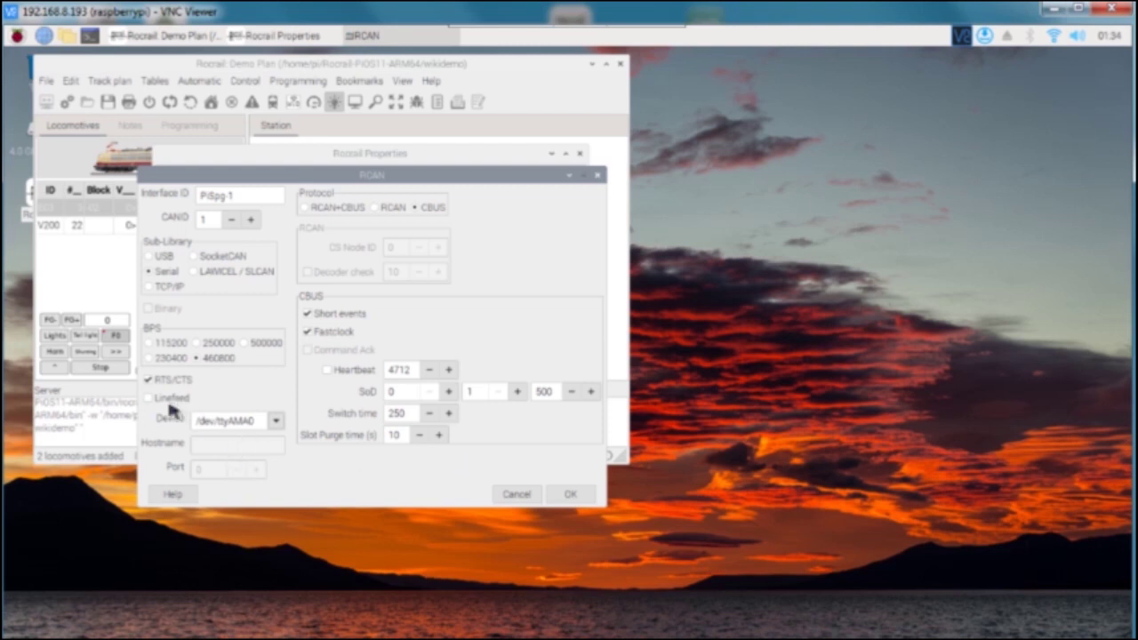
left_click(571, 495)
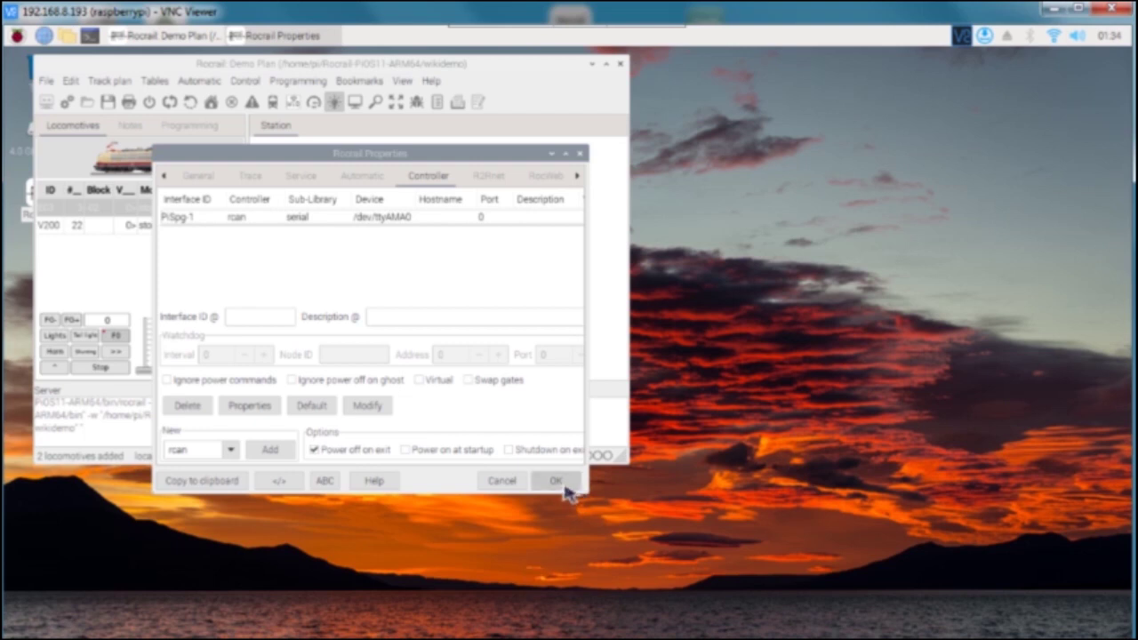
Confirm Rocrail Properties, then quit Rocrail and also shut down its server
left_click(556, 481)
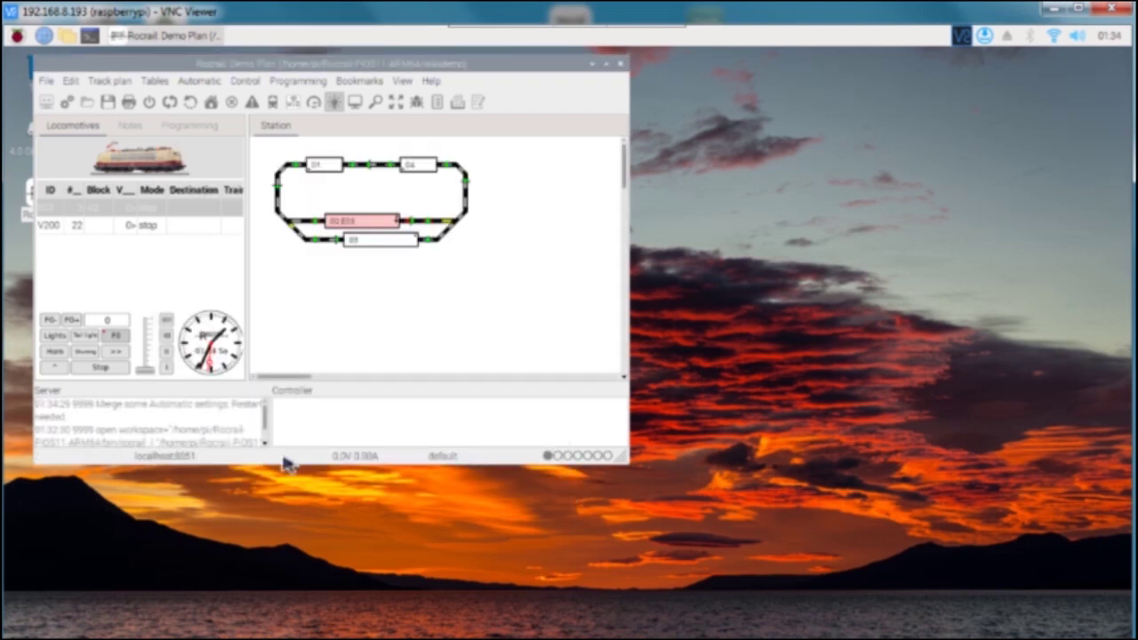
left_click_drag(280, 469, 280, 481)
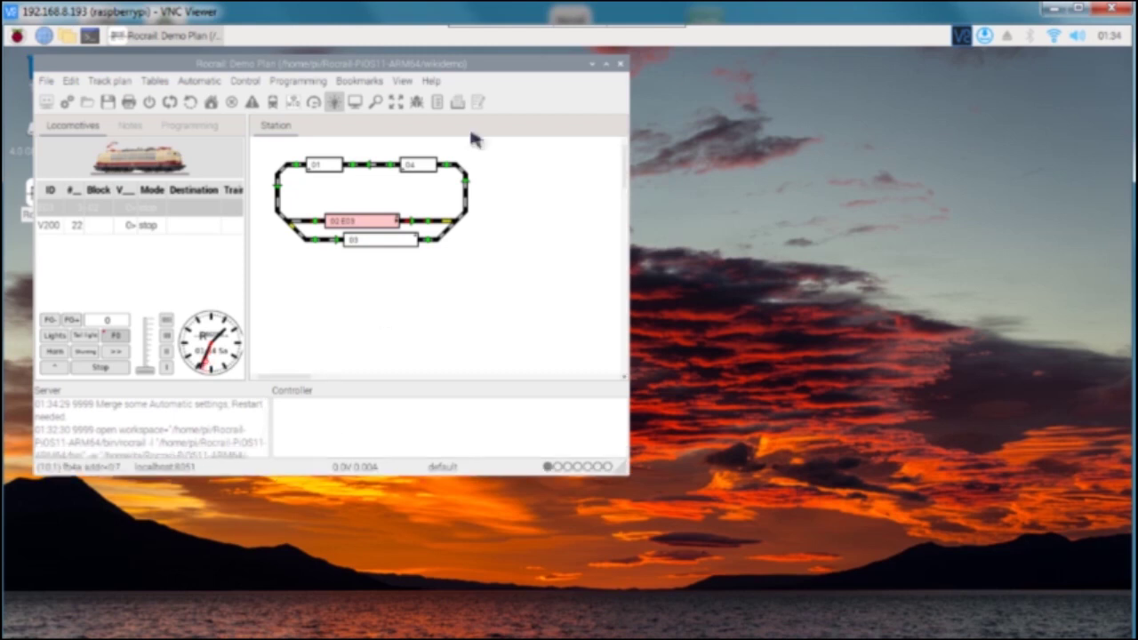
left_click(620, 67)
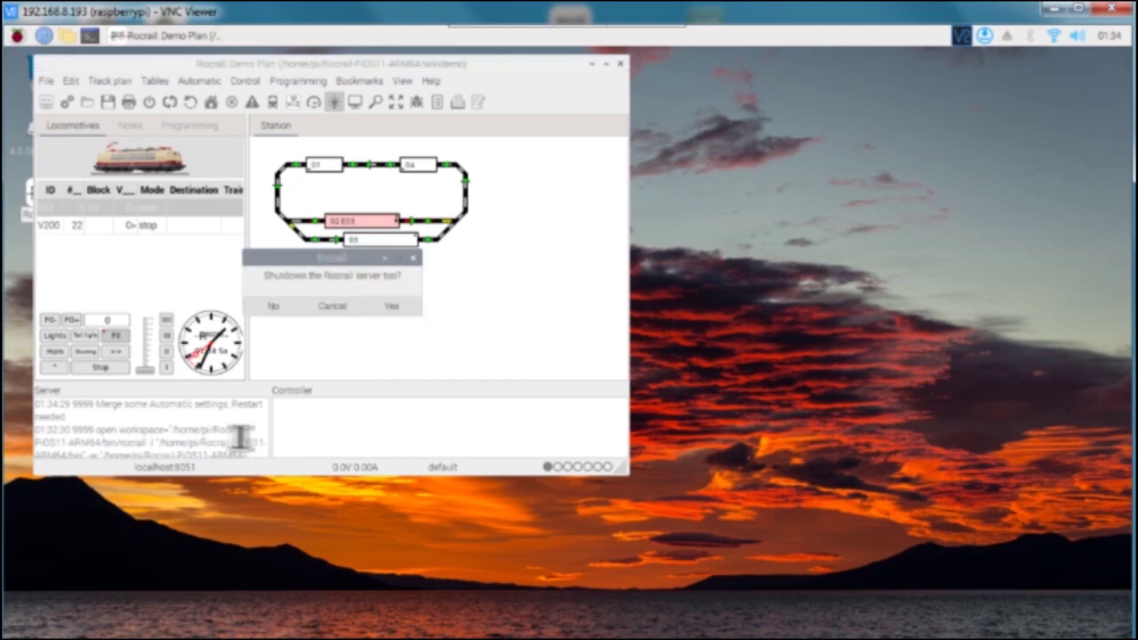
left_click(404, 308)
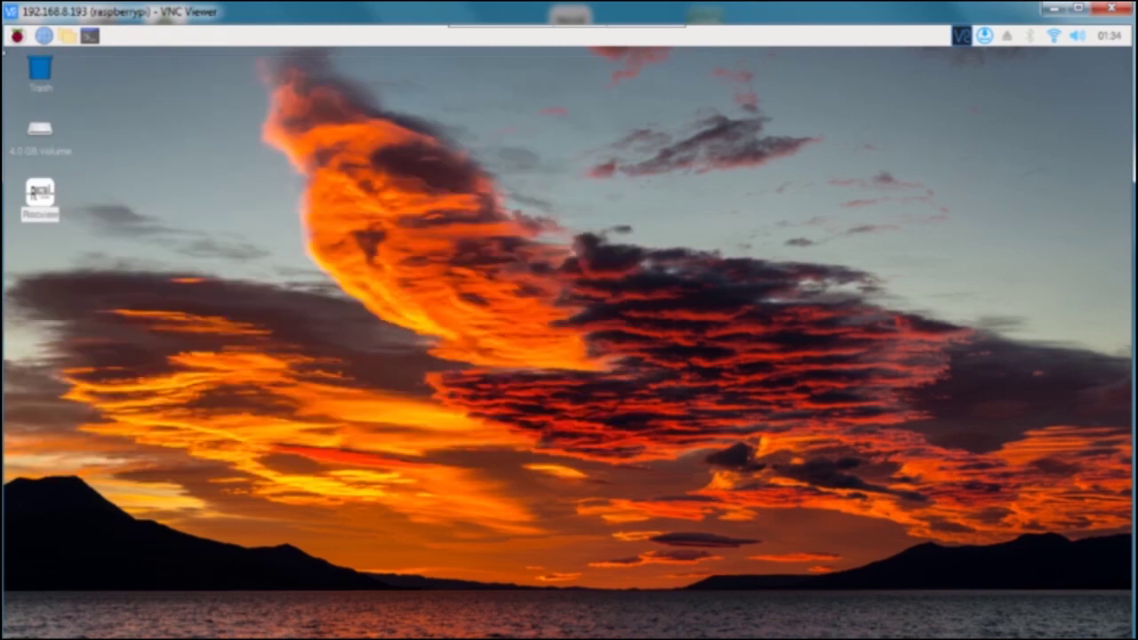
Relaunch Rocview from the desktop icon and reopen Demo Plan from Recent Workspaces
double_click(51, 206)
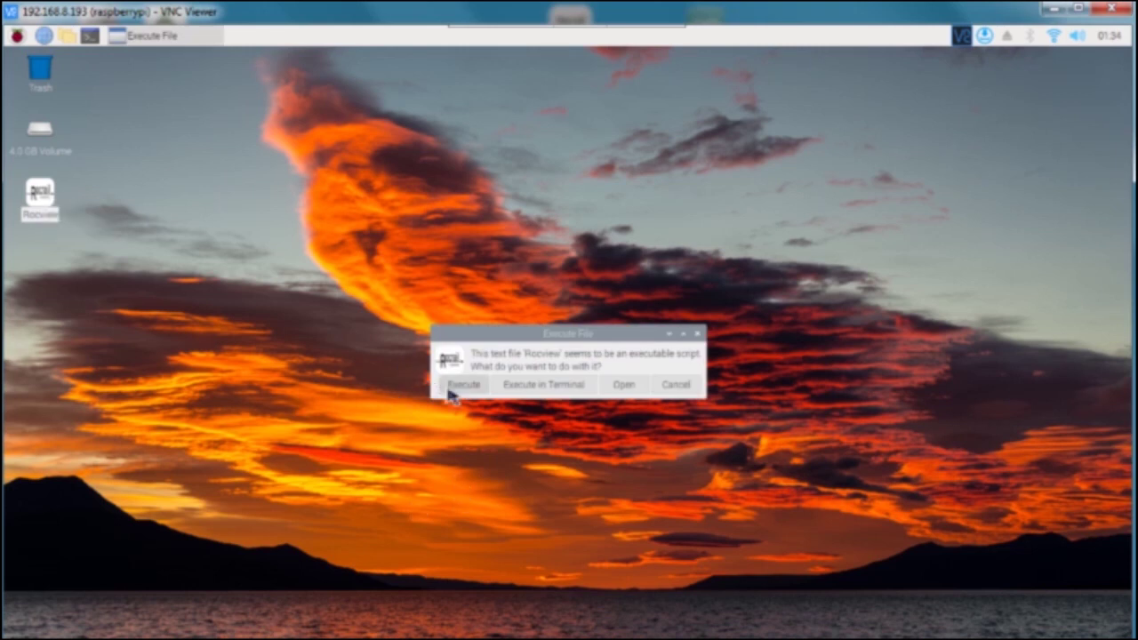
left_click(474, 386)
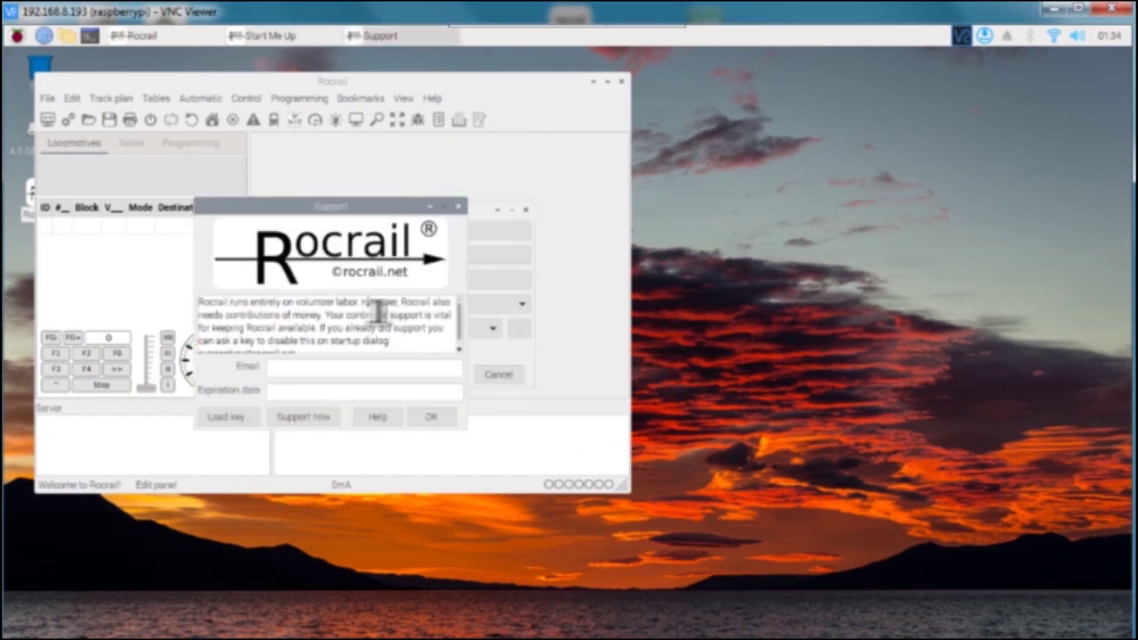
left_click(438, 425)
left_click(397, 326)
left_click(400, 331)
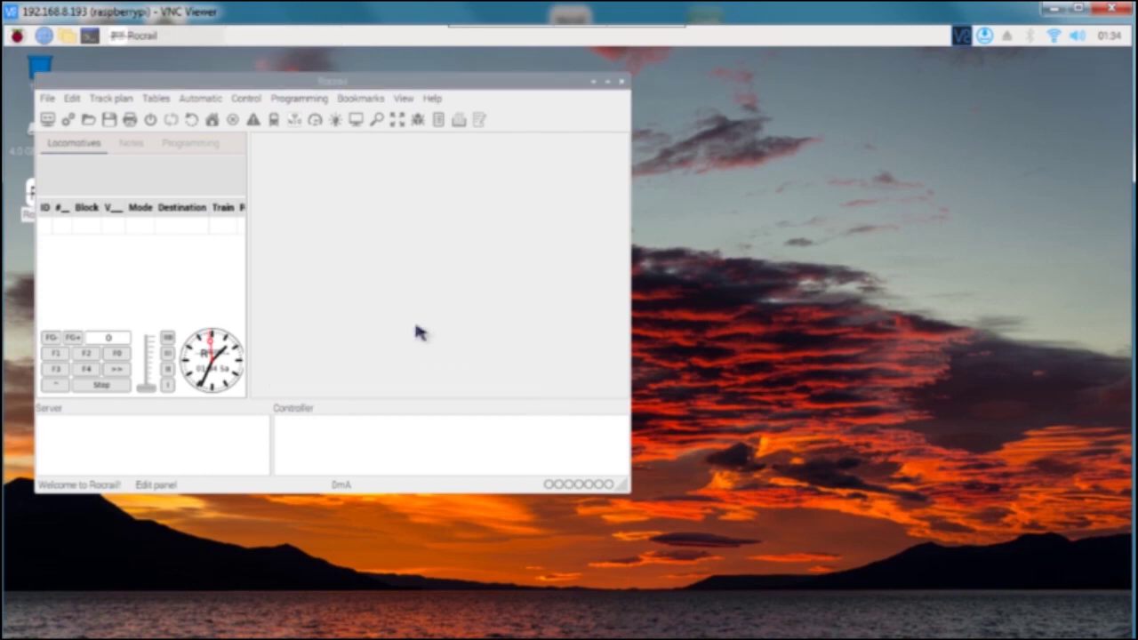
left_click_drag(628, 261, 752, 256)
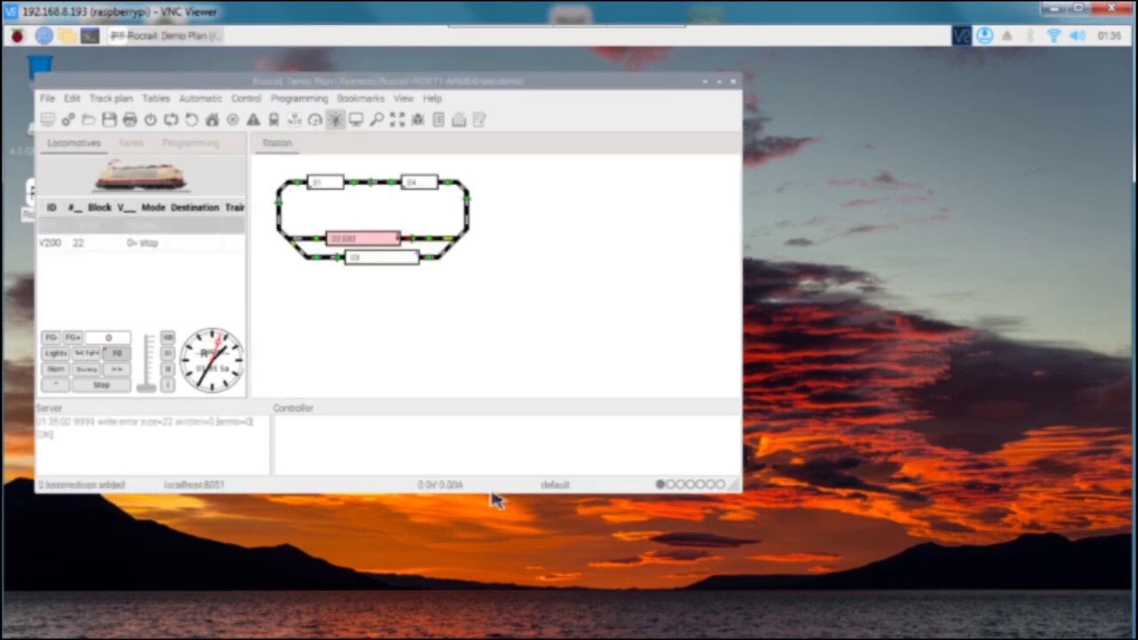
left_click_drag(494, 503, 492, 554)
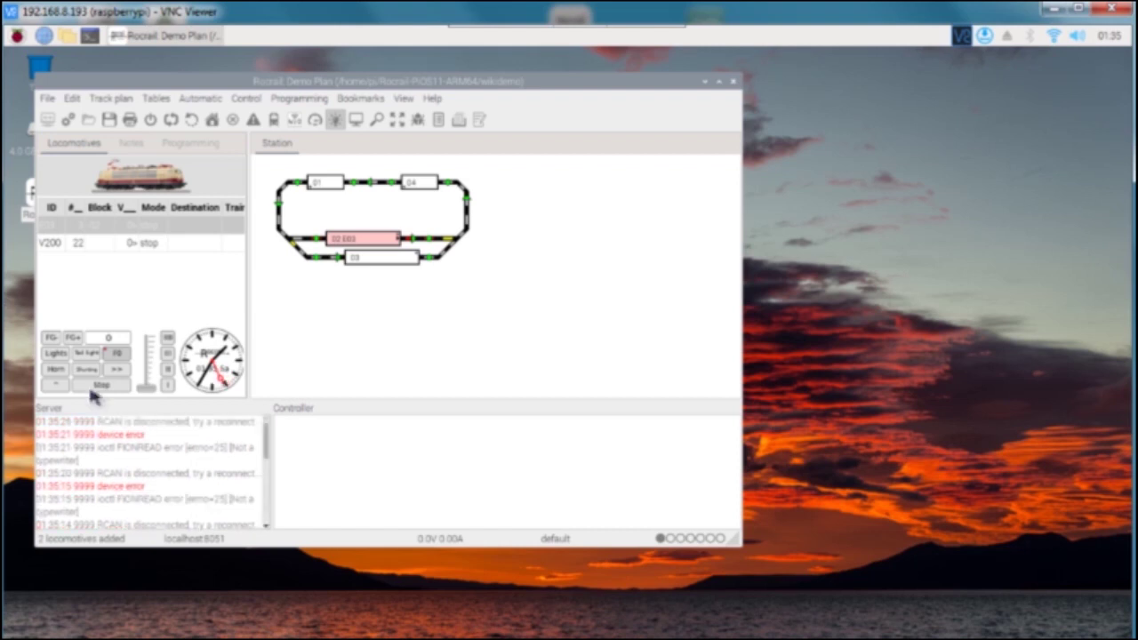
Turn track power on with the toolbar power button
left_click(153, 125)
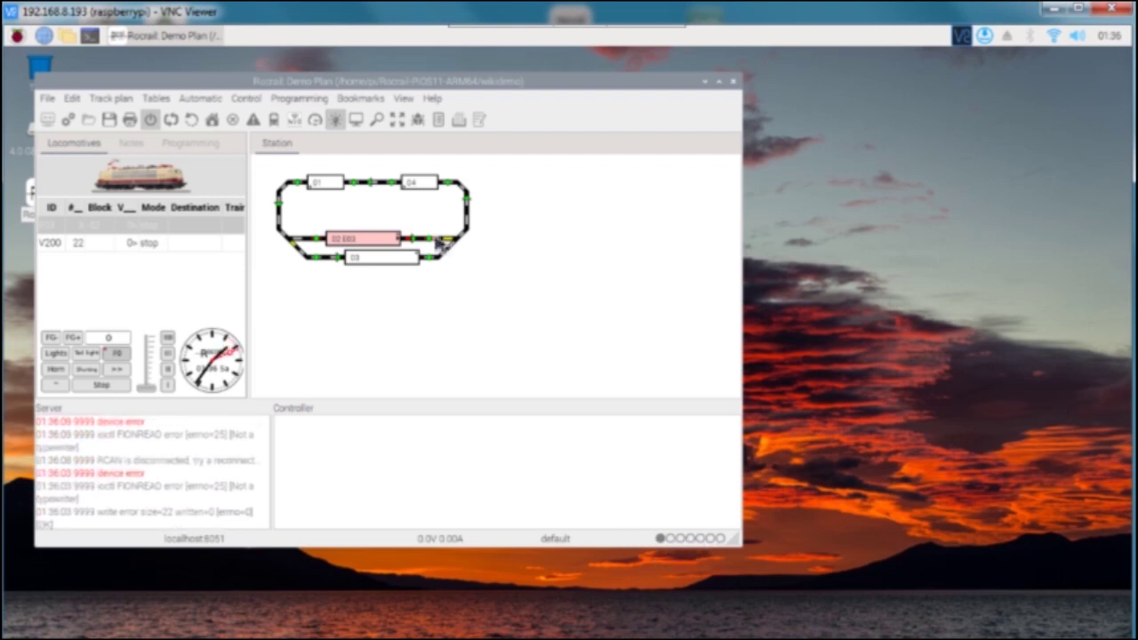
Quit Rocrail with its server, then open and close a terminal from the taskbar
left_click(734, 82)
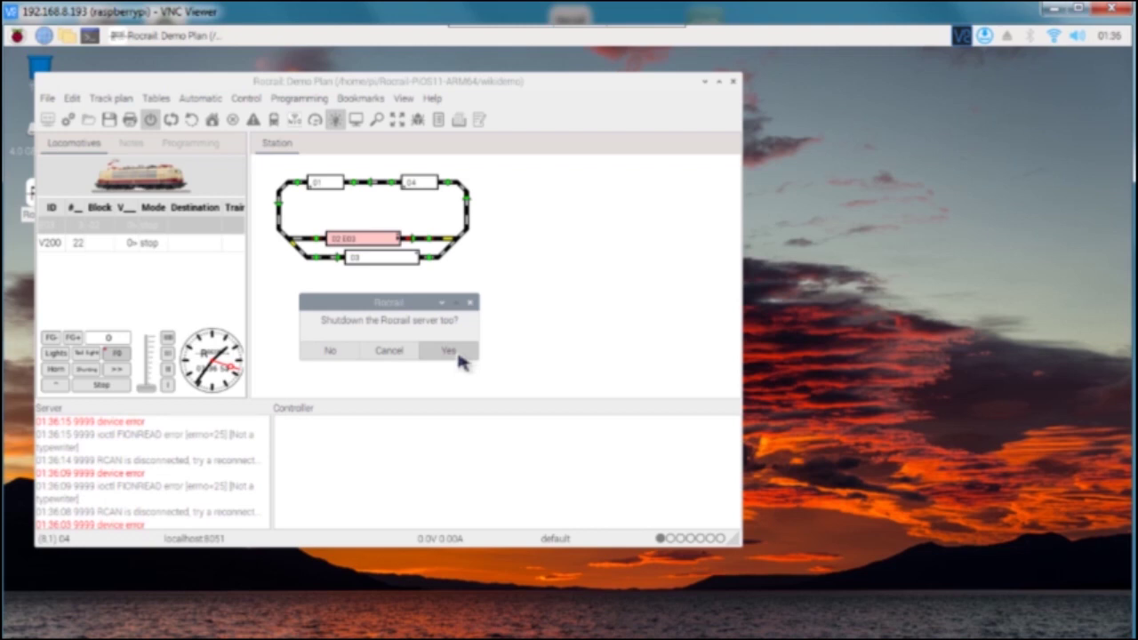
left_click(450, 352)
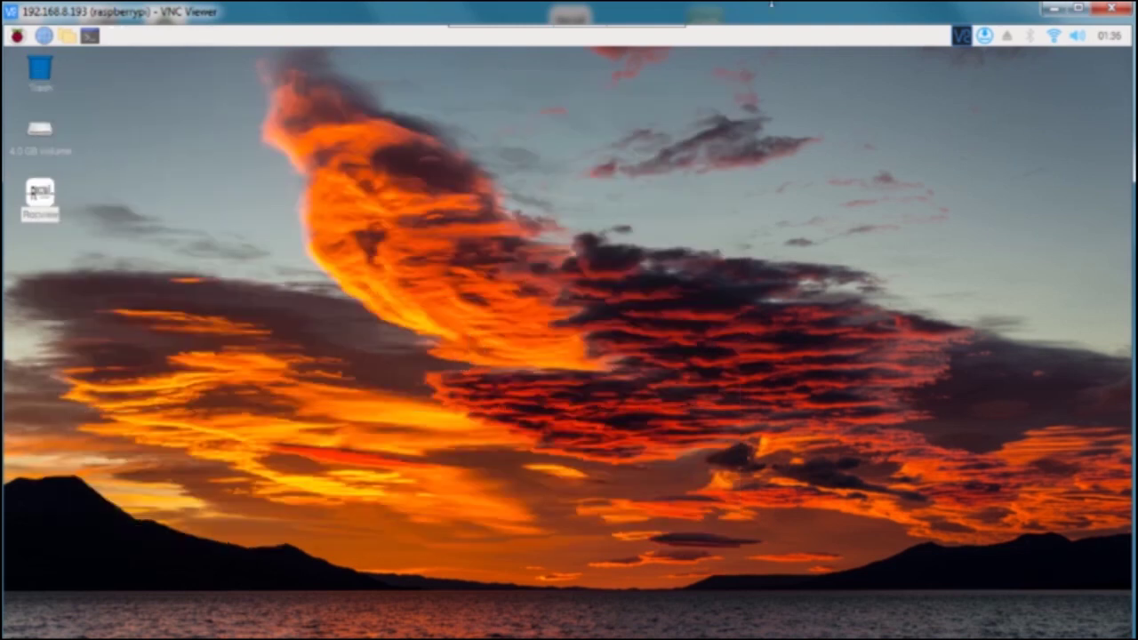
left_click(907, 203)
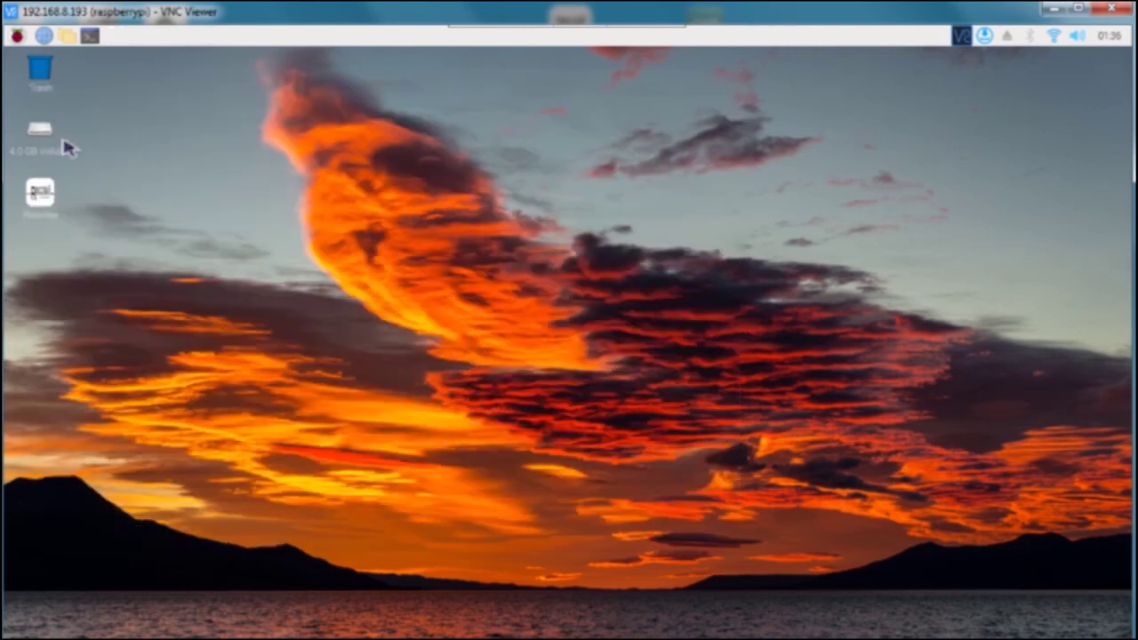
left_click(89, 36)
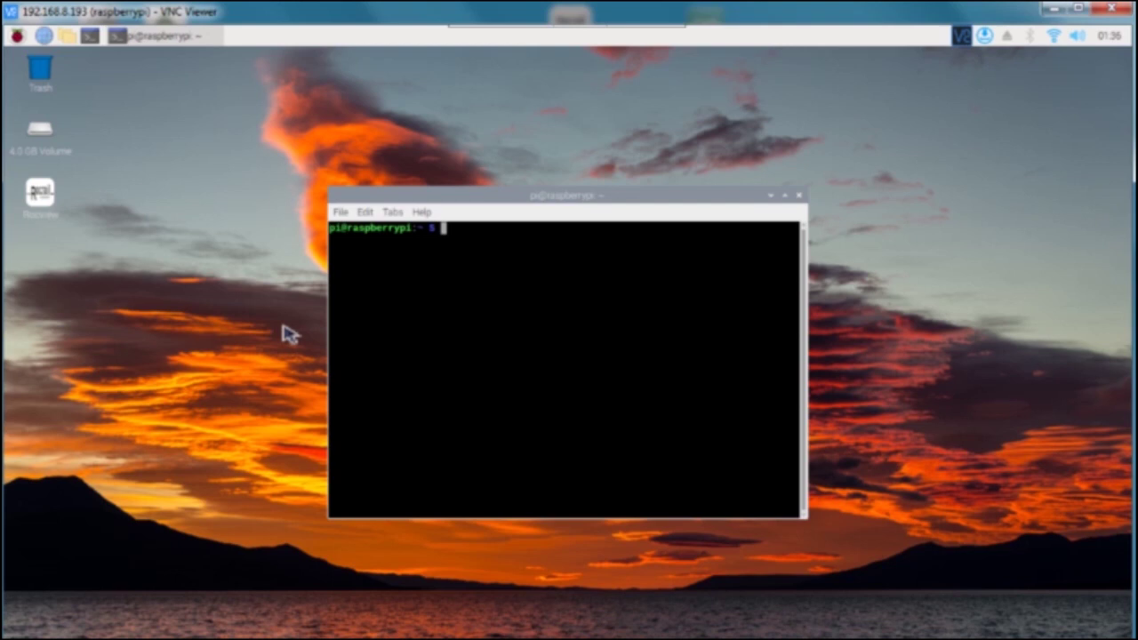
key("ctrl+d")
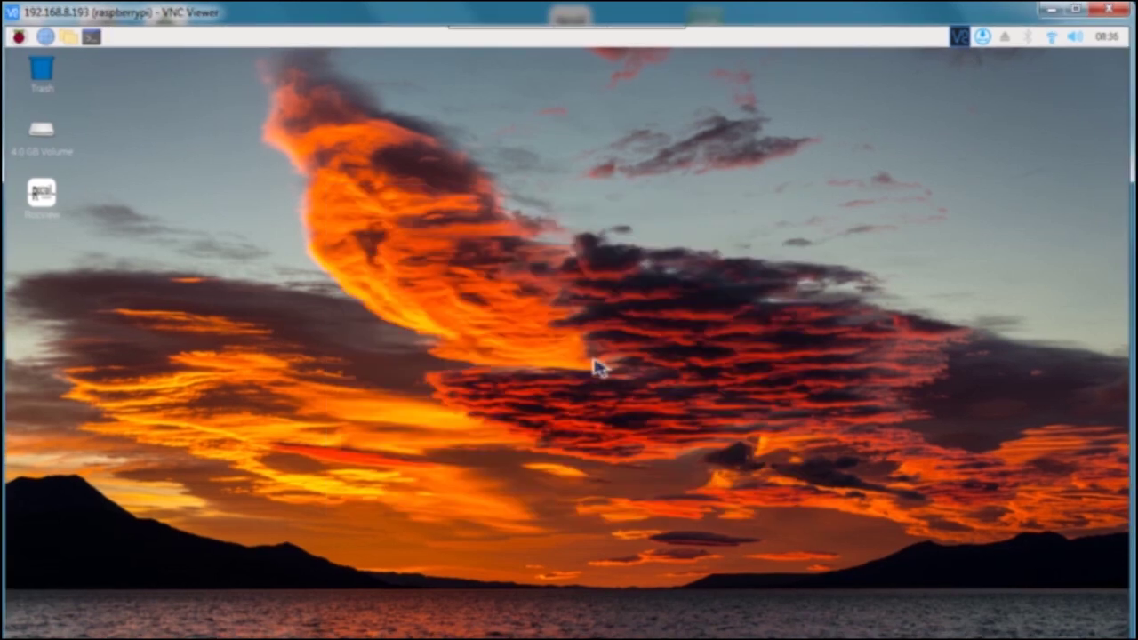
Open one terminal window and run ls -l /dev/ser* to check that serial1 links to ttyAMA0
double_click(99, 42)
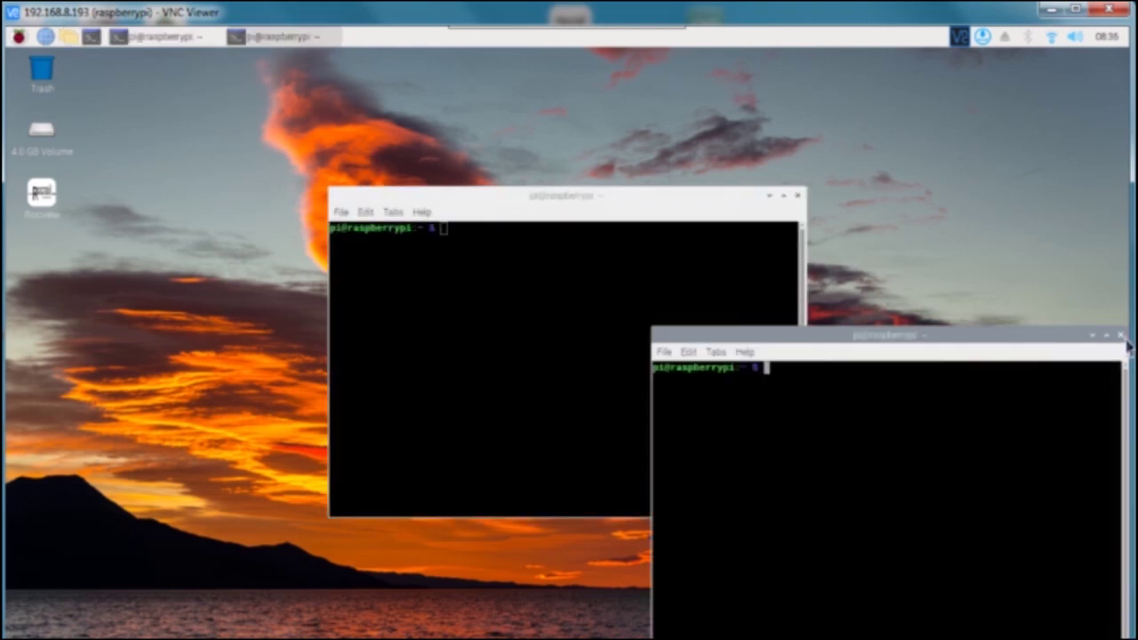
left_click(1119, 337)
left_click_drag(480, 202, 426, 165)
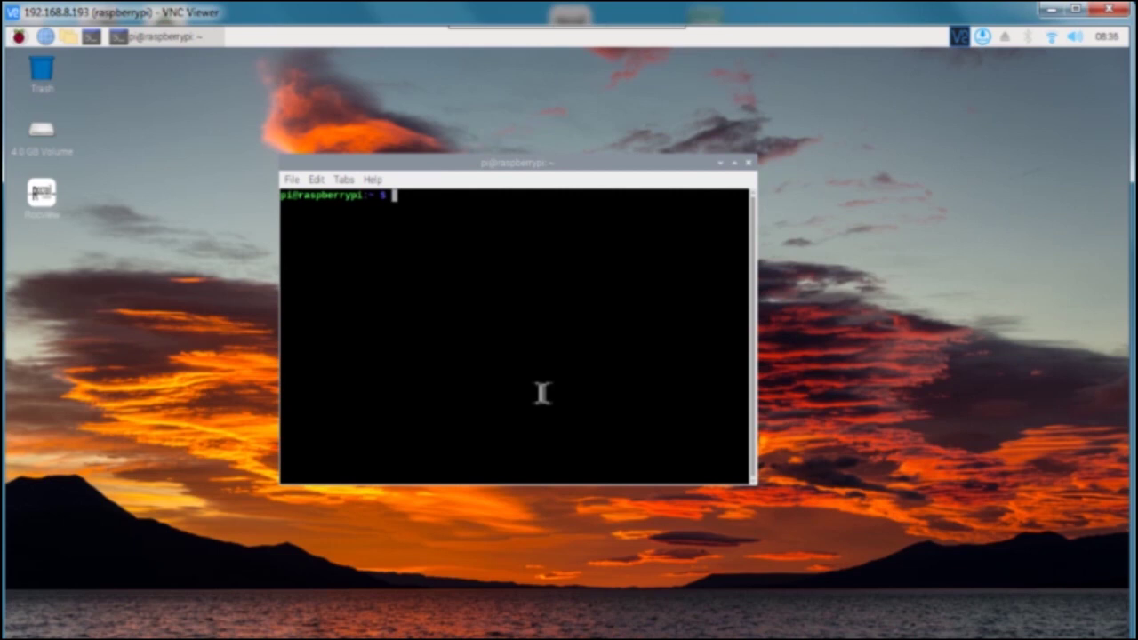
type("ls -l /dev/ser*")
key("Return")
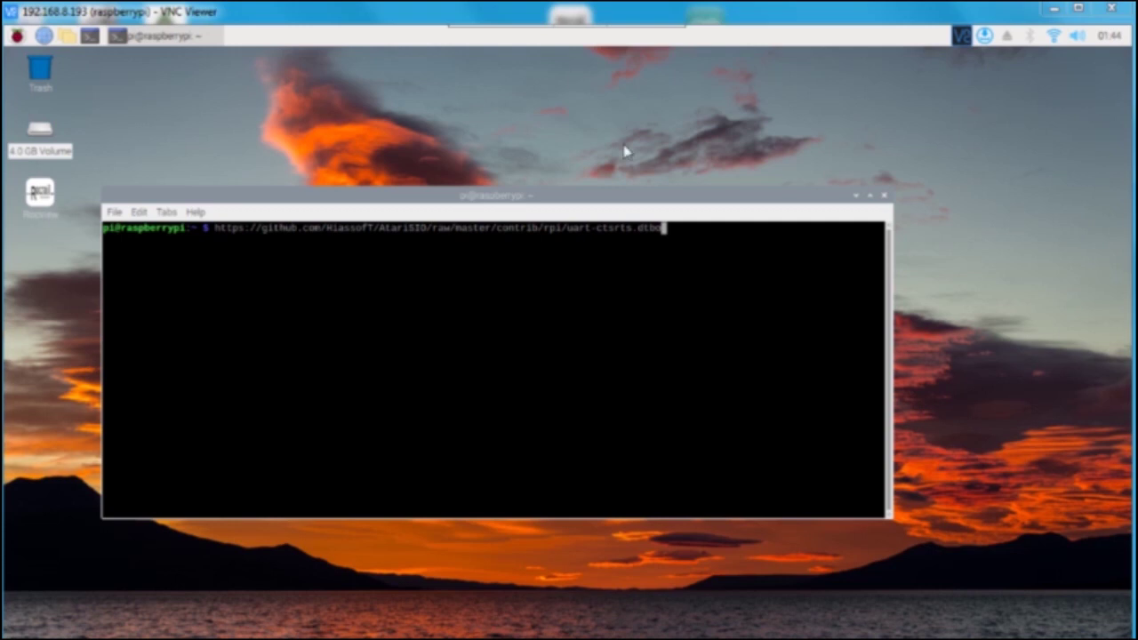
Download uart-ctsrts.dtbo with sudo wget and list the home folder to confirm the 429-byte file
key("Left")
key("Left")
key("Left")
key("Left")
key("Left")
key("Left")
key("Left")
key("Left")
key("Left")
key("Left")
key("Left")
key("Left")
key("Left")
key("Left")
key("Left")
key("Left")
key("Left")
key("Left")
key("Left")
key("Left")
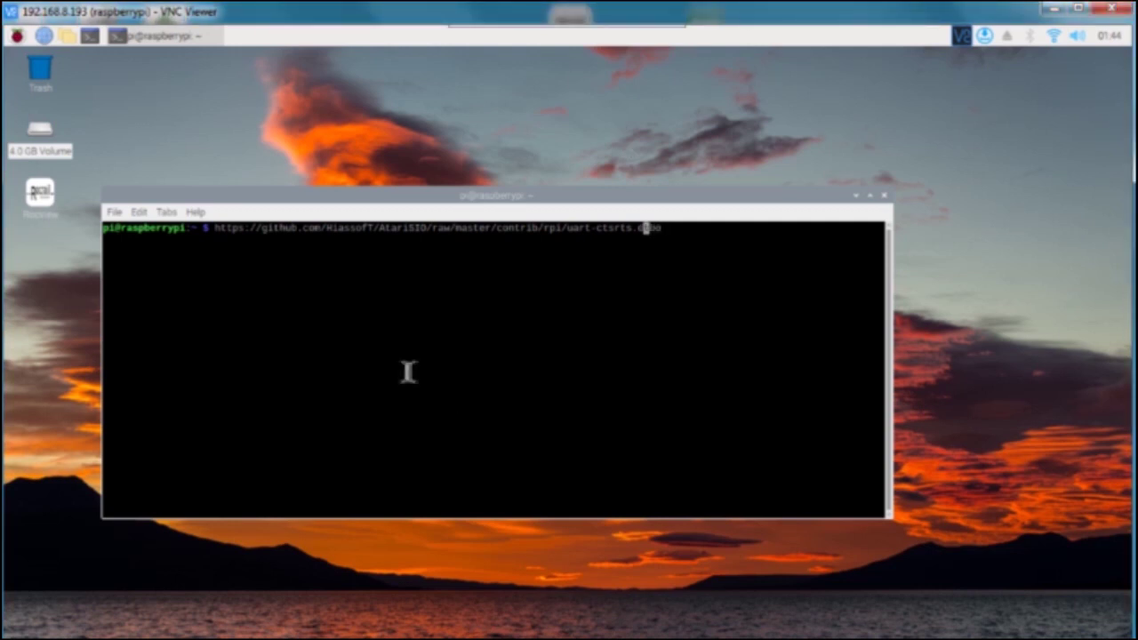
key("Left")
key("Left")
key("Left")
key("Left")
key("Left")
key("Left")
key("Left")
key("Left")
key("Left")
key("Left")
key("Left")
key("Left")
key("Left")
key("Left")
key("Left")
key("Left")
key("Left")
key("Left")
key("Left")
key("Left")
type("sudo ")
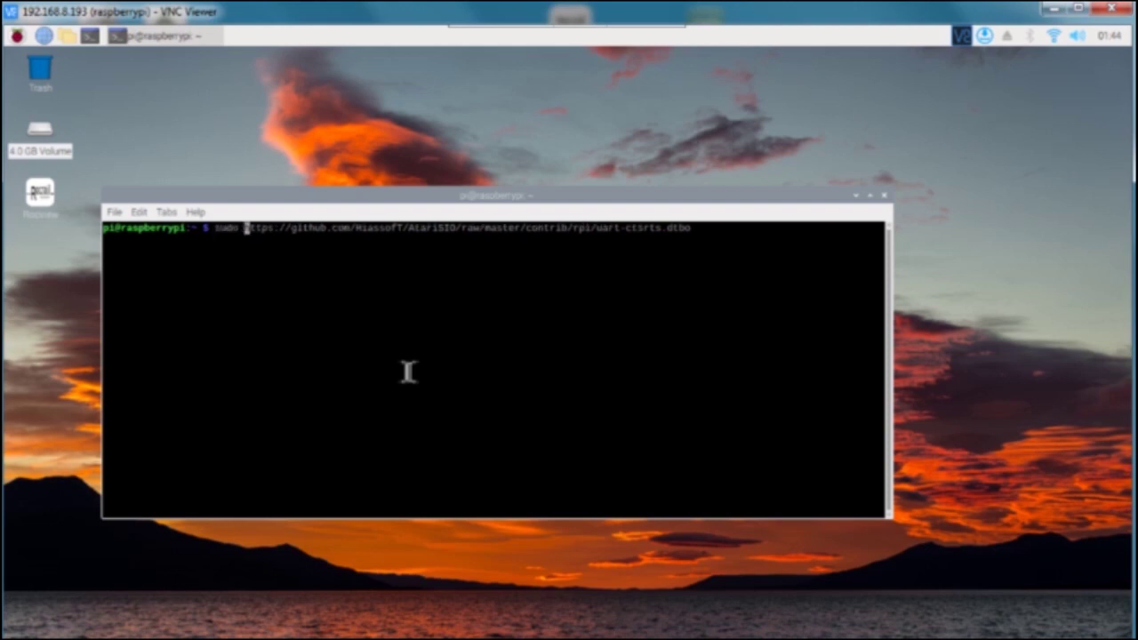
type("wget")
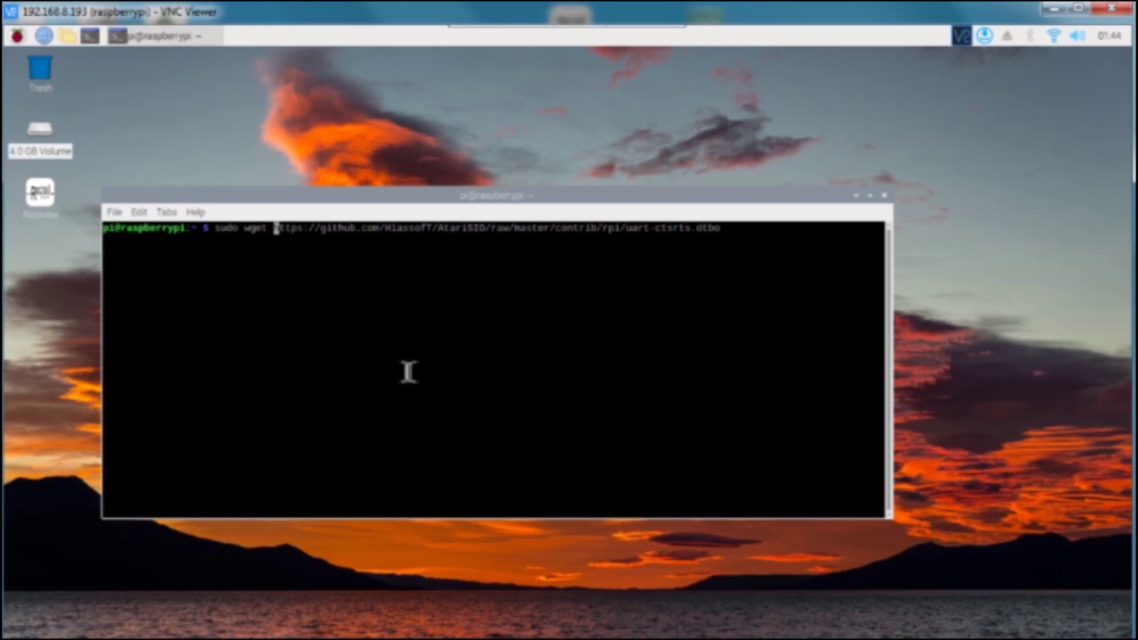
key("Return")
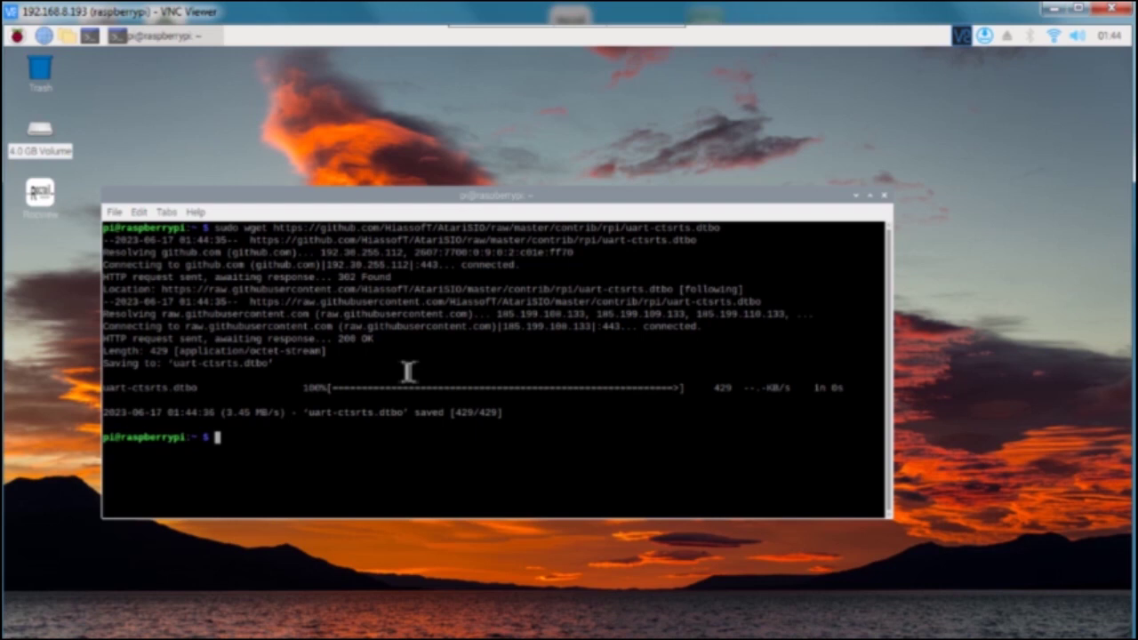
type("ss")
key("Return")
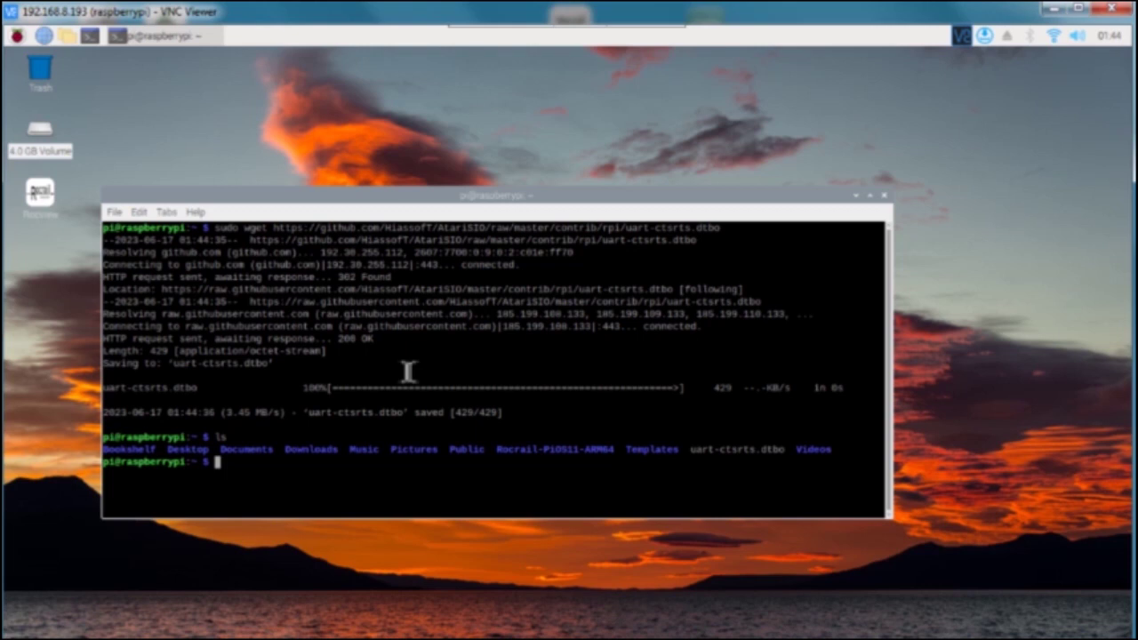
type("cd ")
type("/")
type("bo")
type("t")
type("t")
type("/")
type("c")
type("ver")
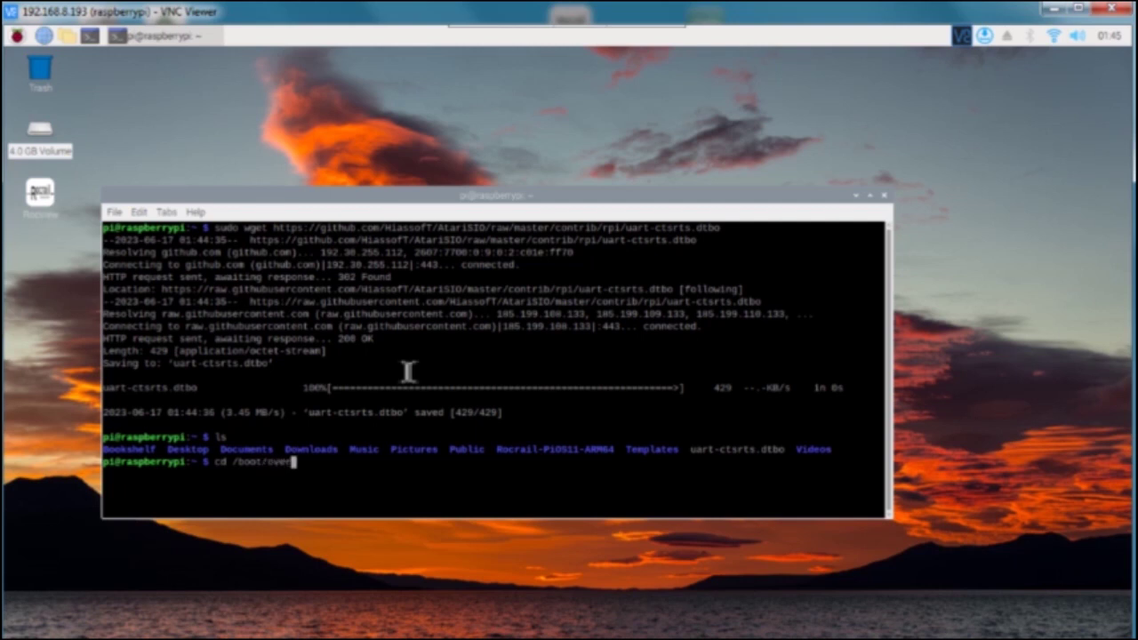
type("lays")
Change into /boot/overlays and scroll through its .dtbo listing, including uart0–uart5
key("Return")
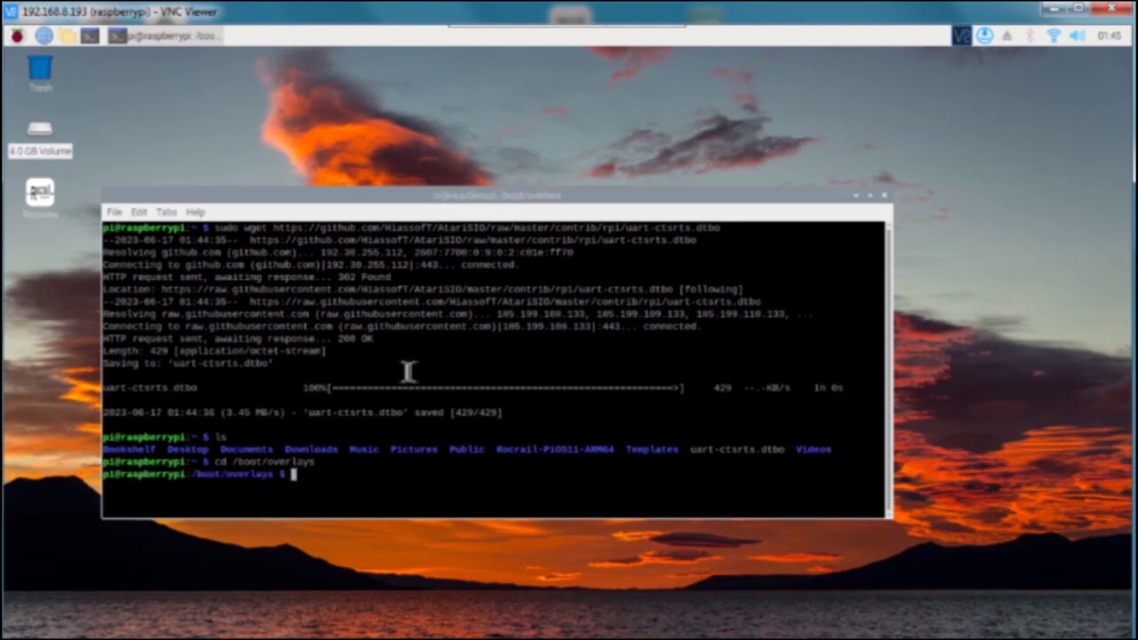
type("ls")
key("Return")
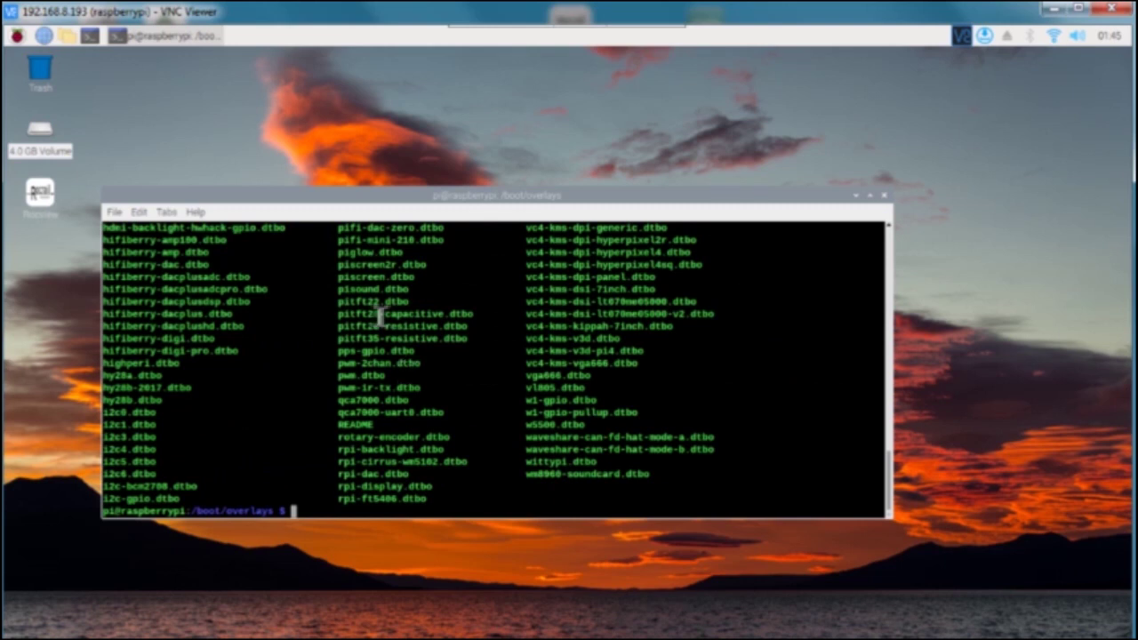
scroll(267, 418, "up", 3)
scroll(264, 420, "up", 4)
scroll(263, 424, "up", 4)
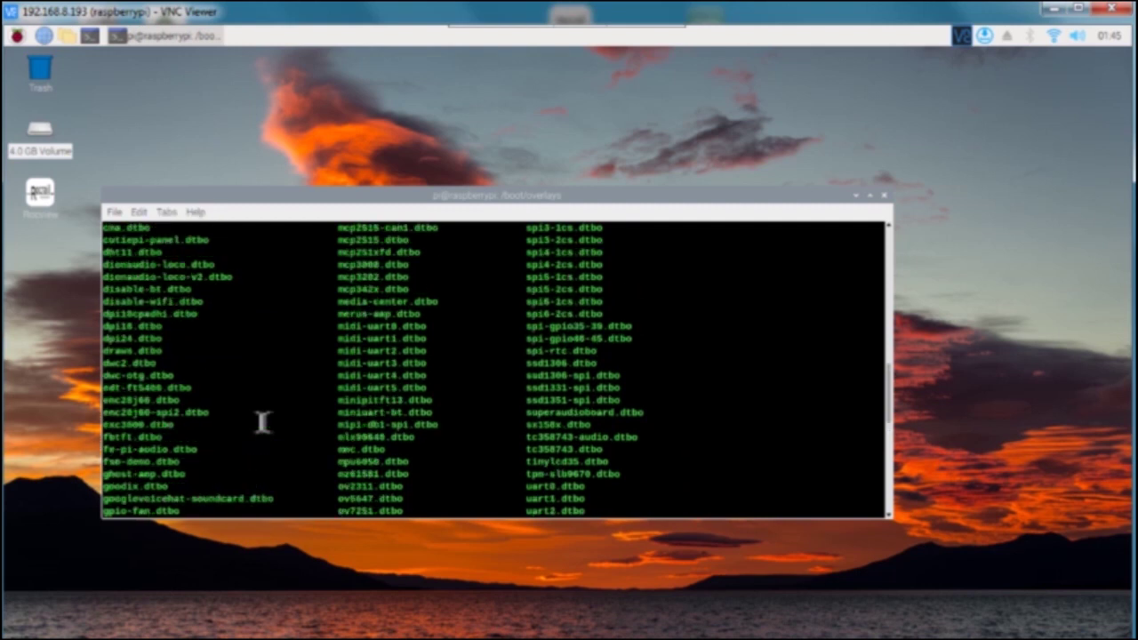
scroll(263, 423, "down", 5)
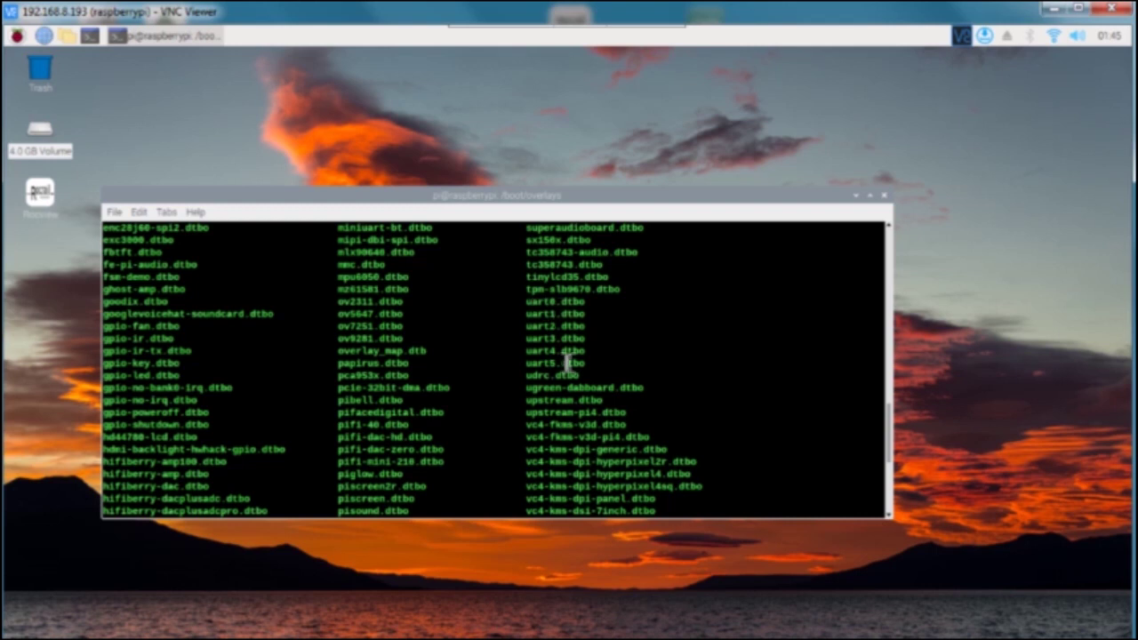
scroll(564, 378, "down", 6)
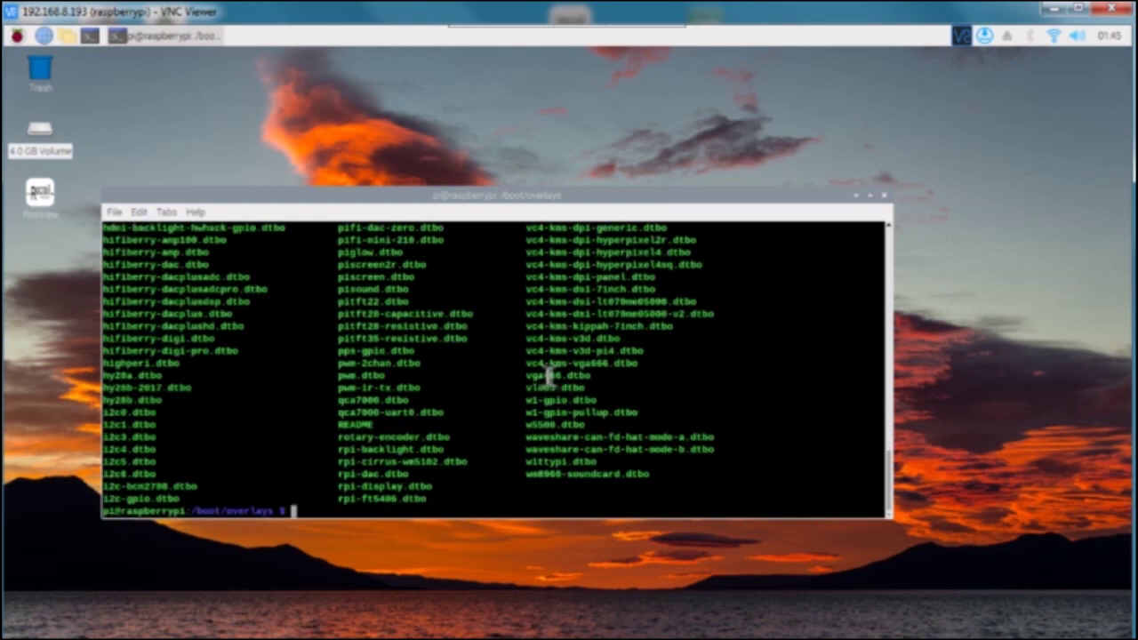
Rerun the sudo wget download inside /boot/overlays and find uart-ctsrts.dtbo in the new listing
type("cd /boot/overlays")
key("Up")
key("Up")
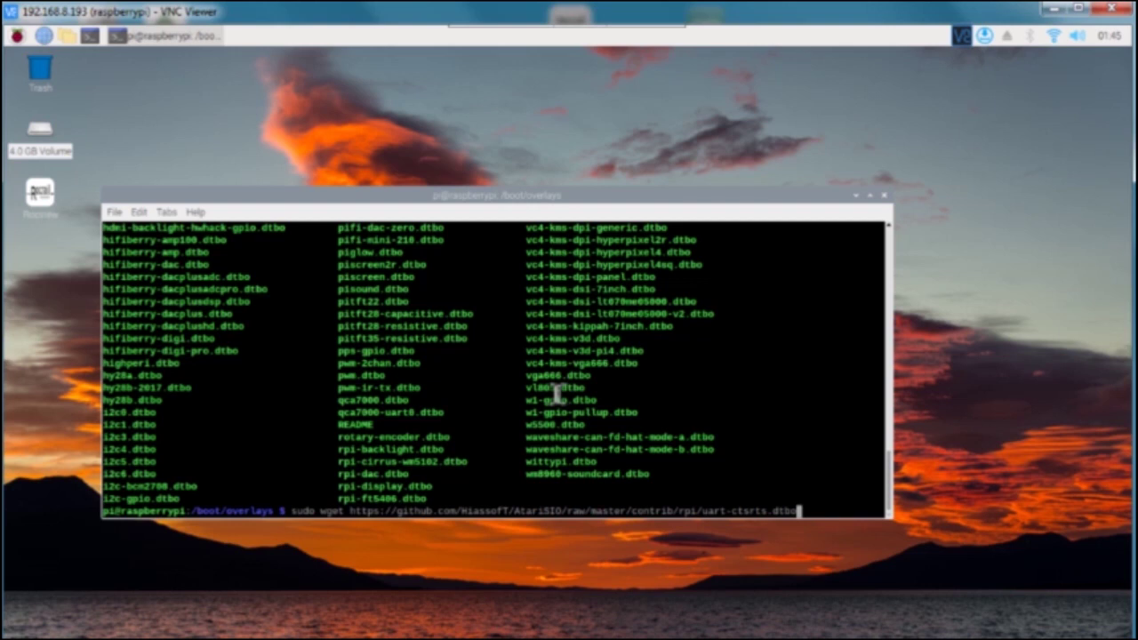
key("Return")
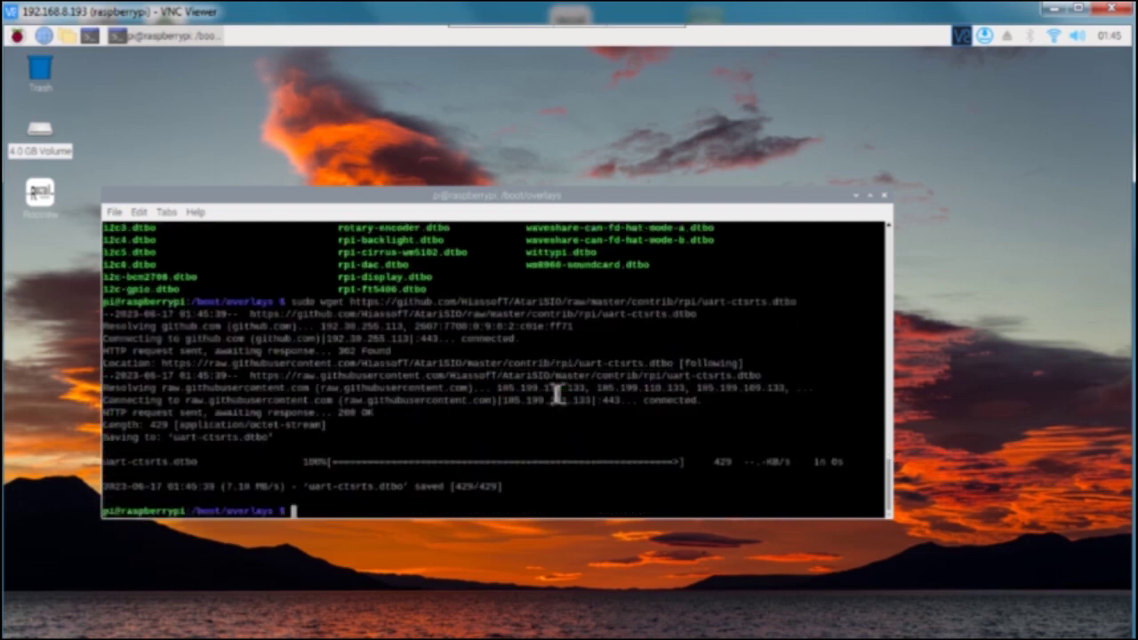
type("ls")
key("Return")
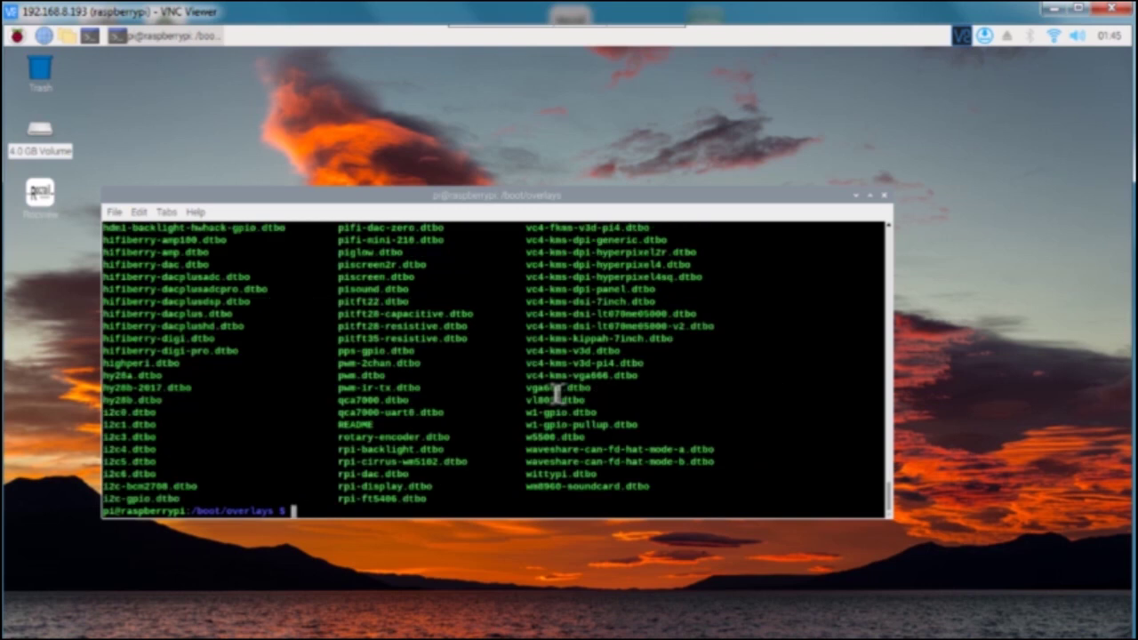
scroll(499, 374, "up", 4)
scroll(775, 297, "up", 6)
scroll(582, 334, "up", 2)
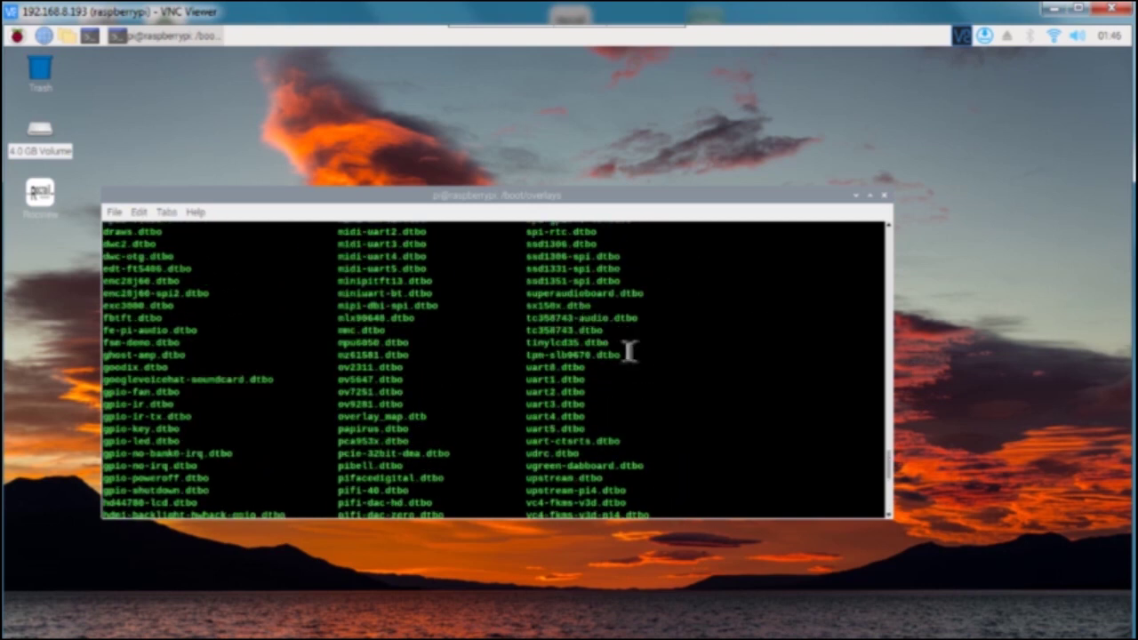
scroll(630, 350, "up", 3)
scroll(635, 349, "down", 3)
scroll(635, 349, "down", 1)
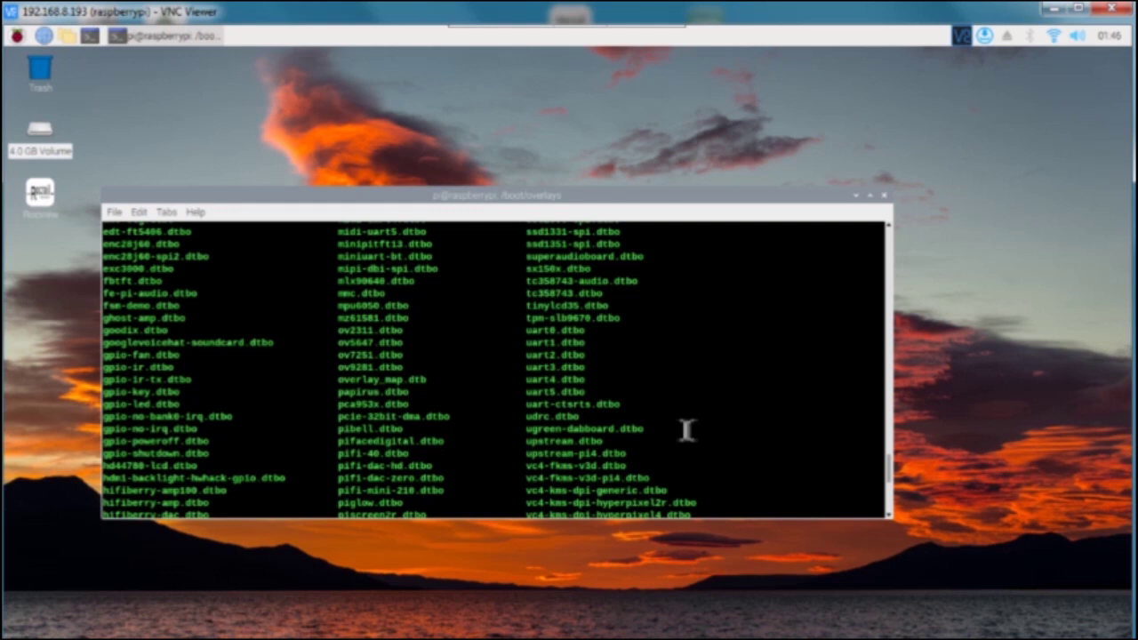
Clear the terminal screen and enter sudo nano /boot/config.txt at the prompt
left_click(605, 122)
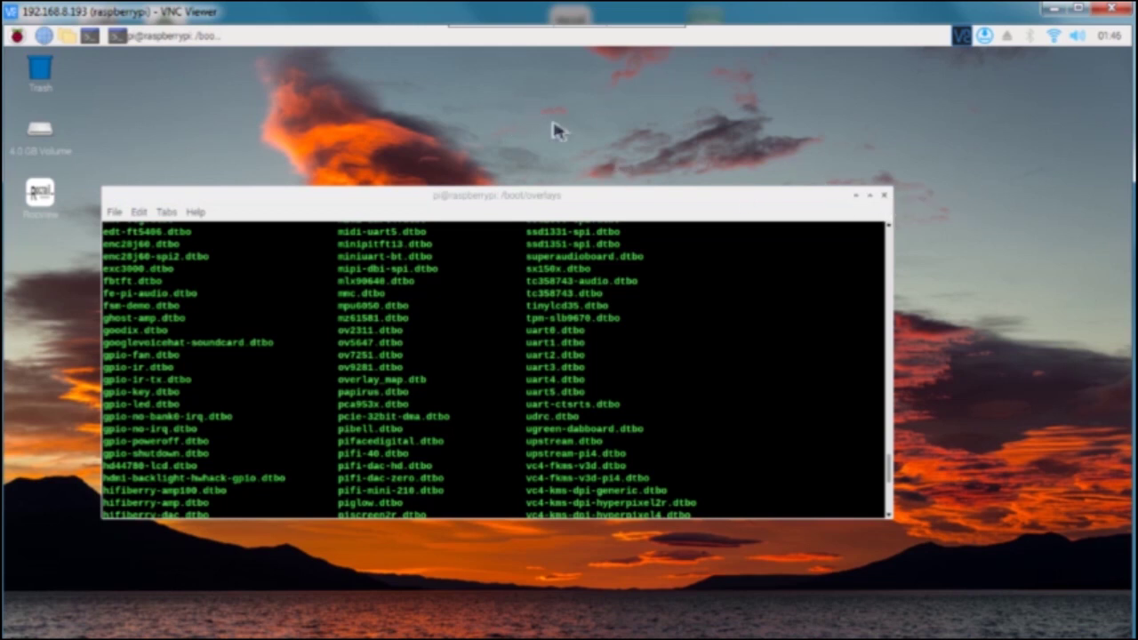
scroll(615, 361, "down", 5)
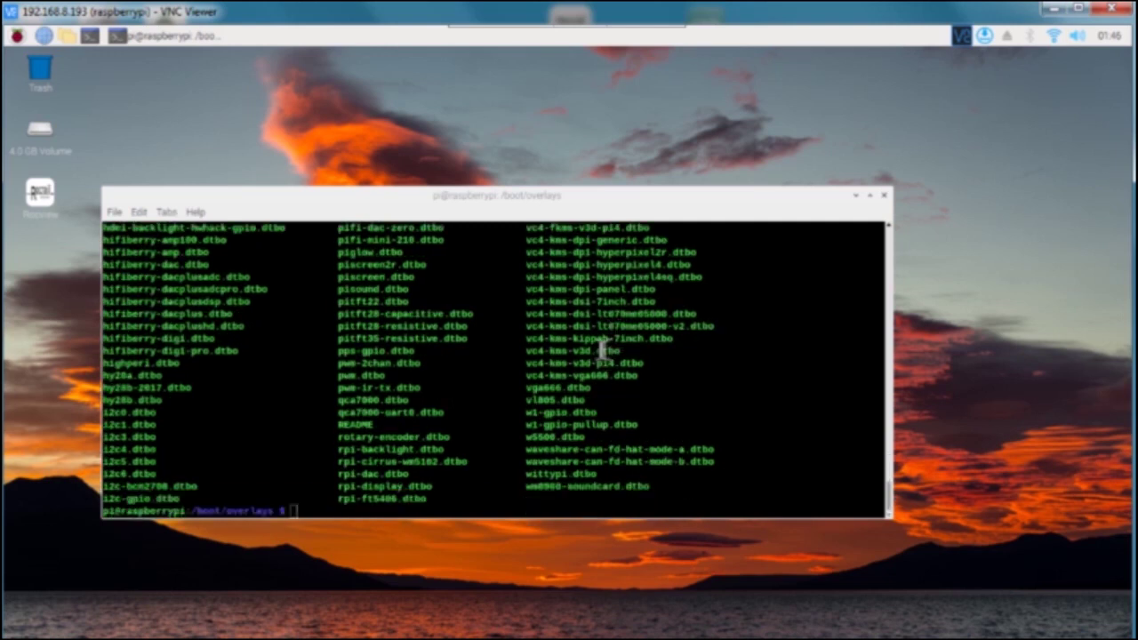
left_click(326, 506)
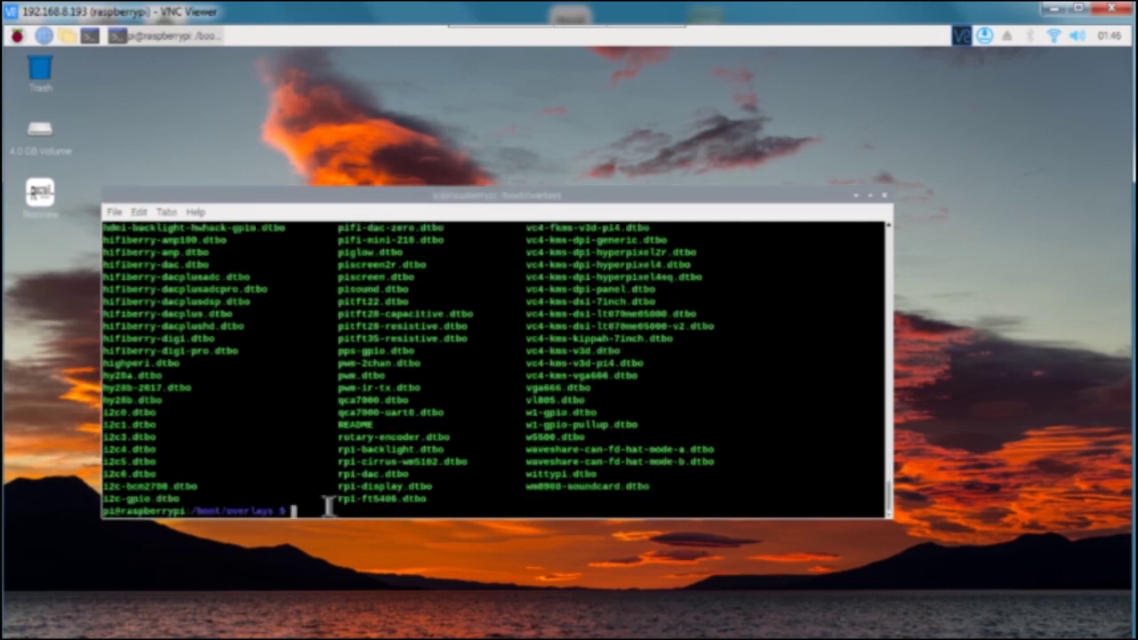
type("clear")
key("Return")
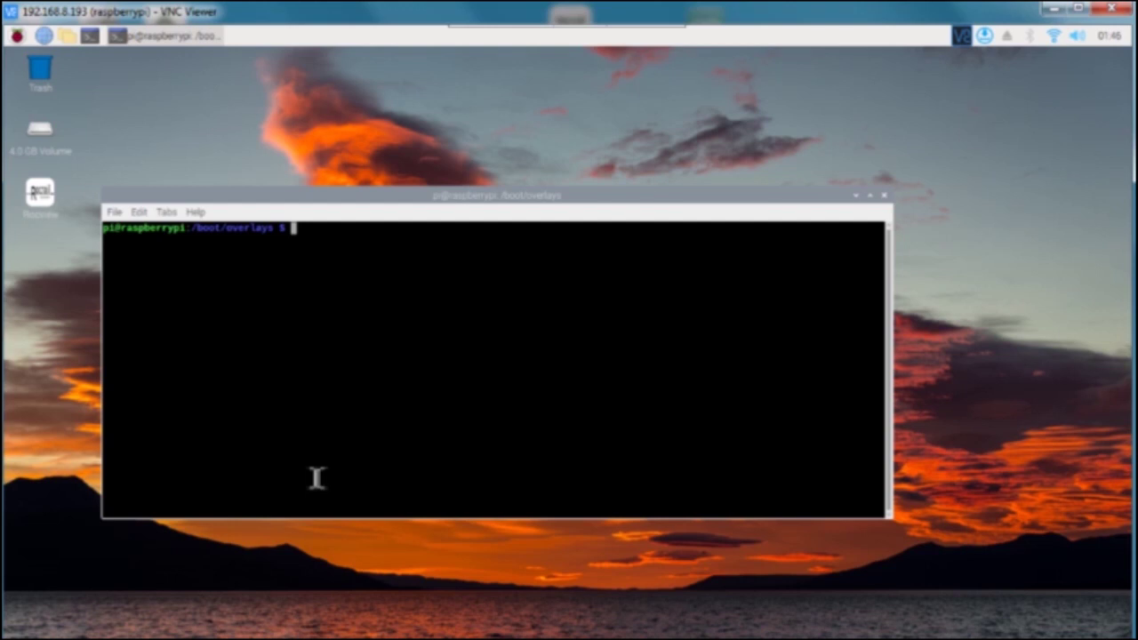
type("sudo nano /boot")
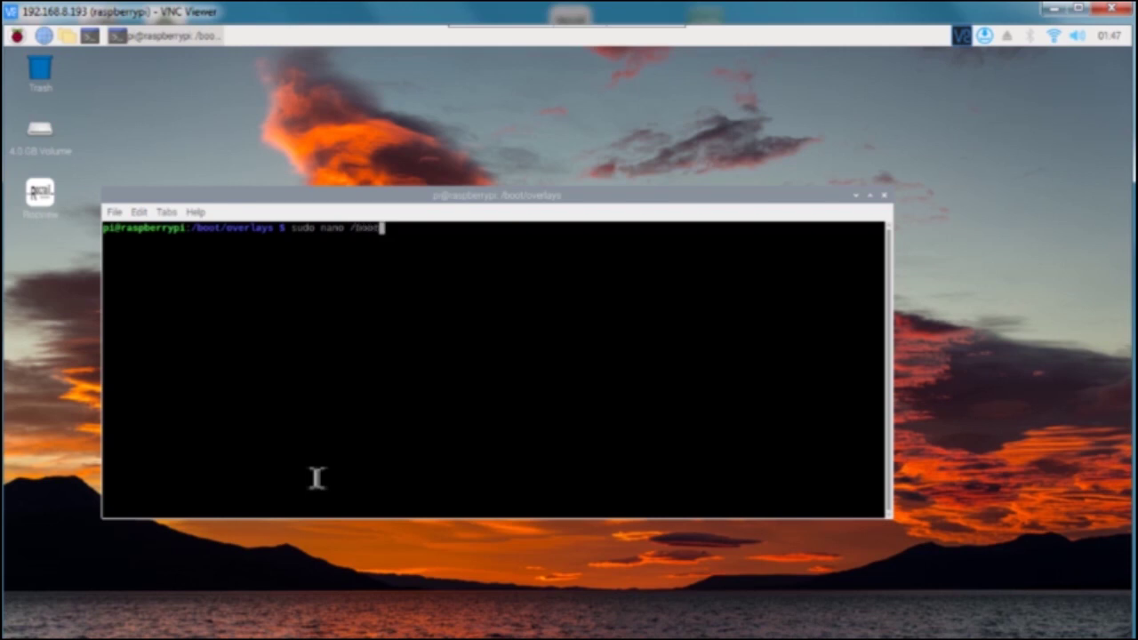
type("/config.txt")
Open /boot/config.txt in nano and add enable_uart=1, dtoverlay=miniuart-bt and dtoverlay=uart-ctsrts at the end
key("Return")
key("Down")
key("Down")
key("Down")
key("Down")
key("Down")
key("Down")
key("Down")
key("Down")
key("Down")
key("Down")
key("Down")
key("Down")
key("Down")
key("Down")
key("Down")
key("Down")
key("Down")
key("Down")
key("Down")
key("Down")
key("Down")
key("Down")
key("Down")
key("Down")
key("Down")
key("Down")
key("Down")
key("Down")
key("Down")
key("Down")
key("Down")
key("Down")
key("Down")
key("Down")
key("Down")
key("Down")
key("Down")
key("Down")
key("Down")
key("Down")
key("Down")
key("Down")
key("Down")
key("Down")
key("Down")
key("Down")
key("Down")
key("Down")
key("Down")
key("Down")
key("Down")
key("Down")
key("Down")
key("Down")
key("Down")
key("Down")
key("Down")
key("Down")
key("Down")
key("Down")
key("Down")
key("Down")
key("Down")
key("Down")
key("Down")
key("Down")
key("Down")
key("Down")
key("Down")
key("Down")
key("Down")
key("Down")
key("Down")
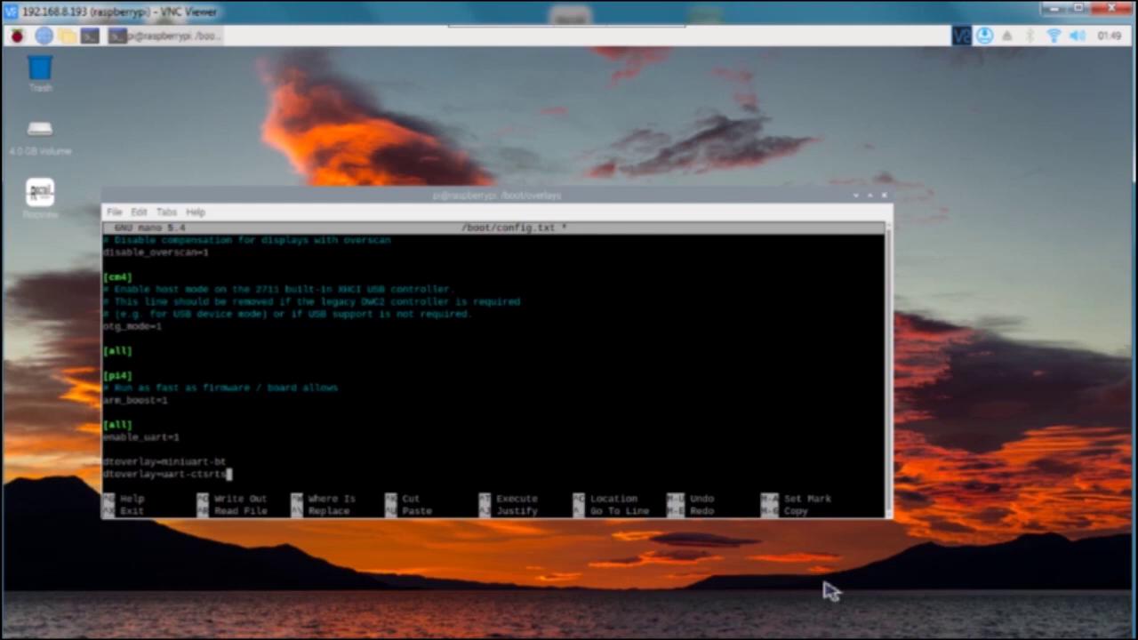
Exit nano, saving the changes to /boot/config.txt
key("ctrl+x")
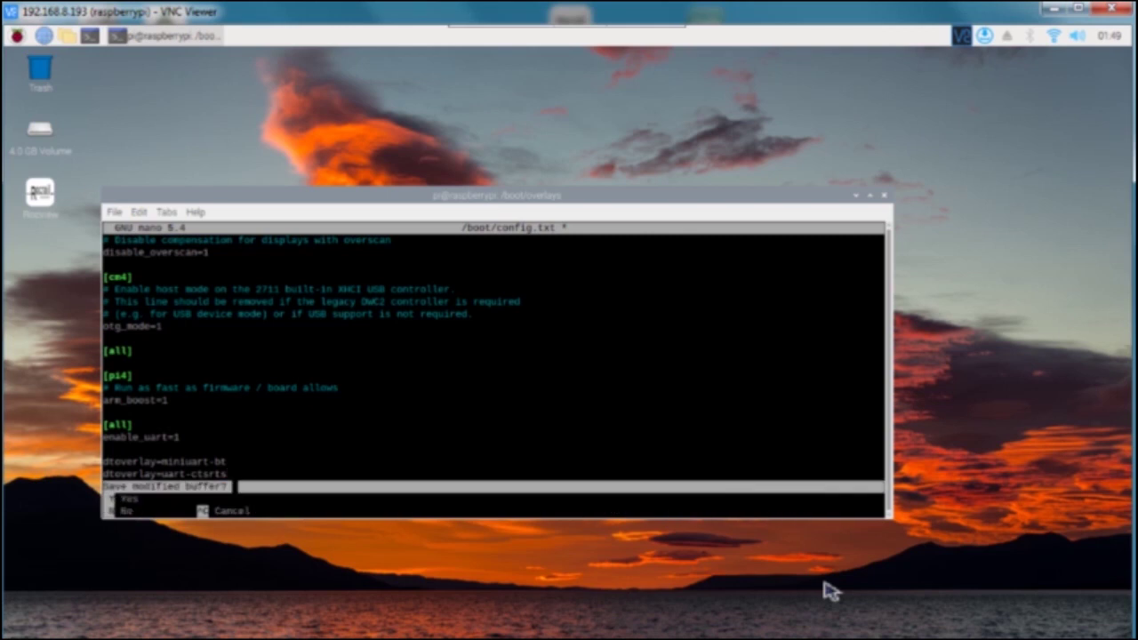
key("y")
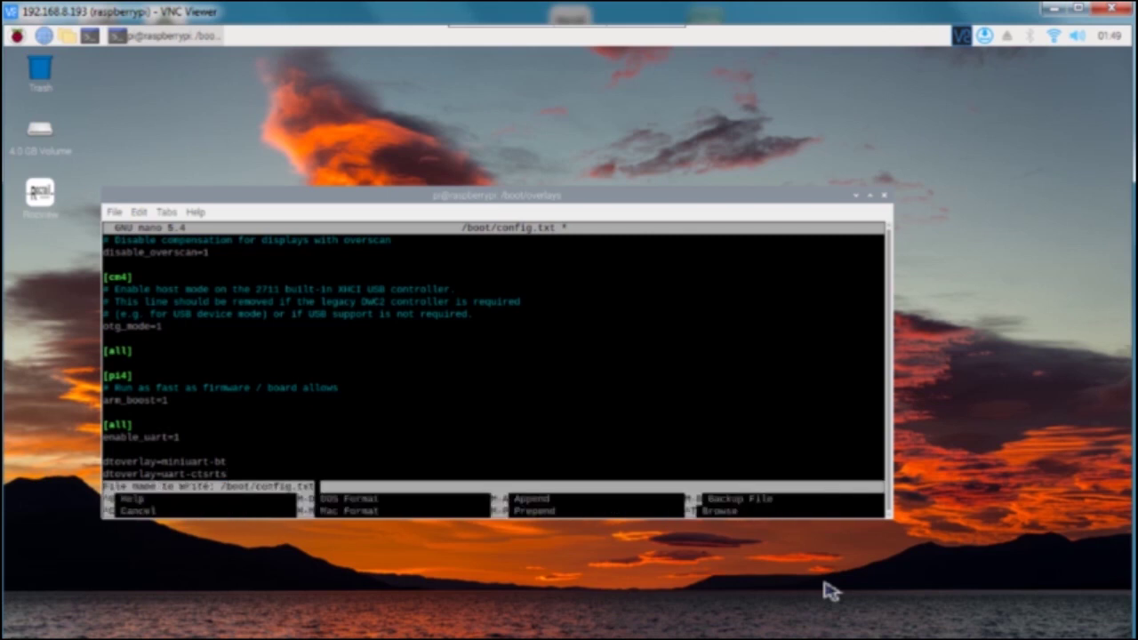
key("Return")
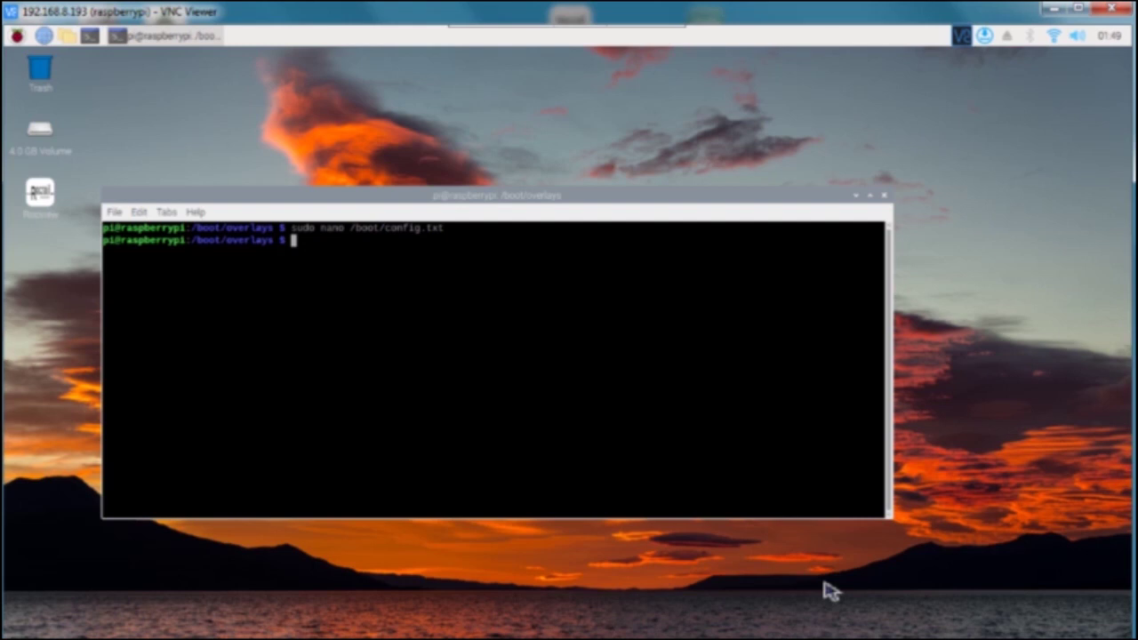
Recall the previous sudo nano command and change its file from config.txt to cmdline.txt
type("re")
type("boot")
key("BackSpace")
key("BackSpace")
key("BackSpace")
key("BackSpace")
key("BackSpace")
key("BackSpace")
key("Up")
key("Left")
key("Left")
key("Left")
key("Left")
key("Left")
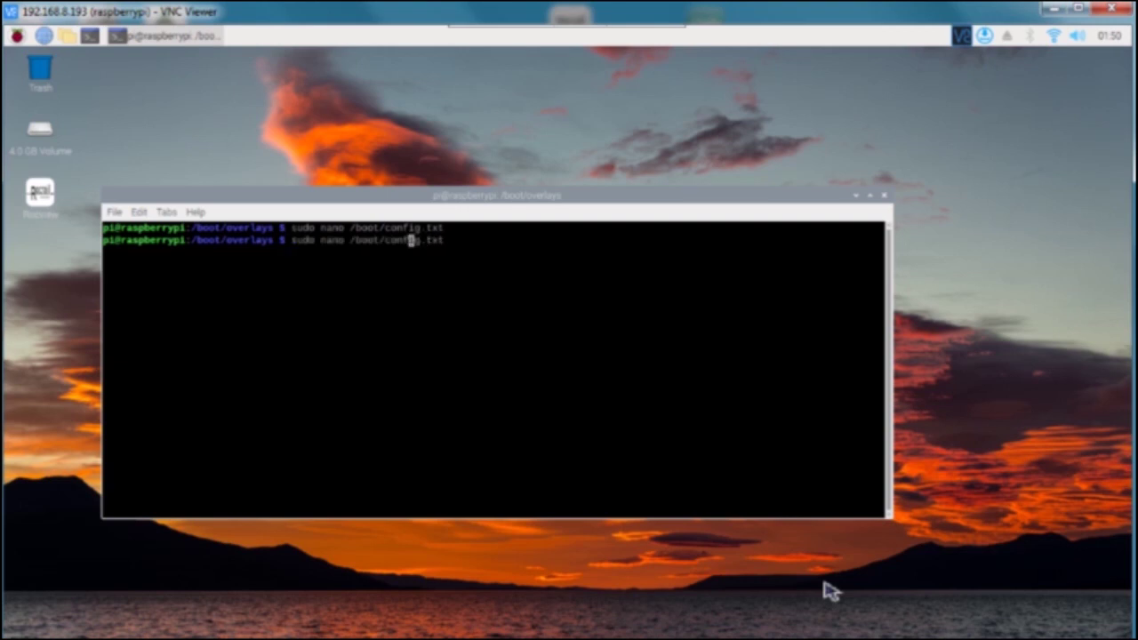
key("Left")
key("Left")
key("Left")
type("mdline")
key("Delete")
key("Delete")
key("Delete")
key("Delete")
key("Delete")
key("Delete")
Open /boot/cmdline.txt in nano and delete console=tty1 from the start of the line
type(".")
key("Right")
key("Right")
key("Right")
key("Return")
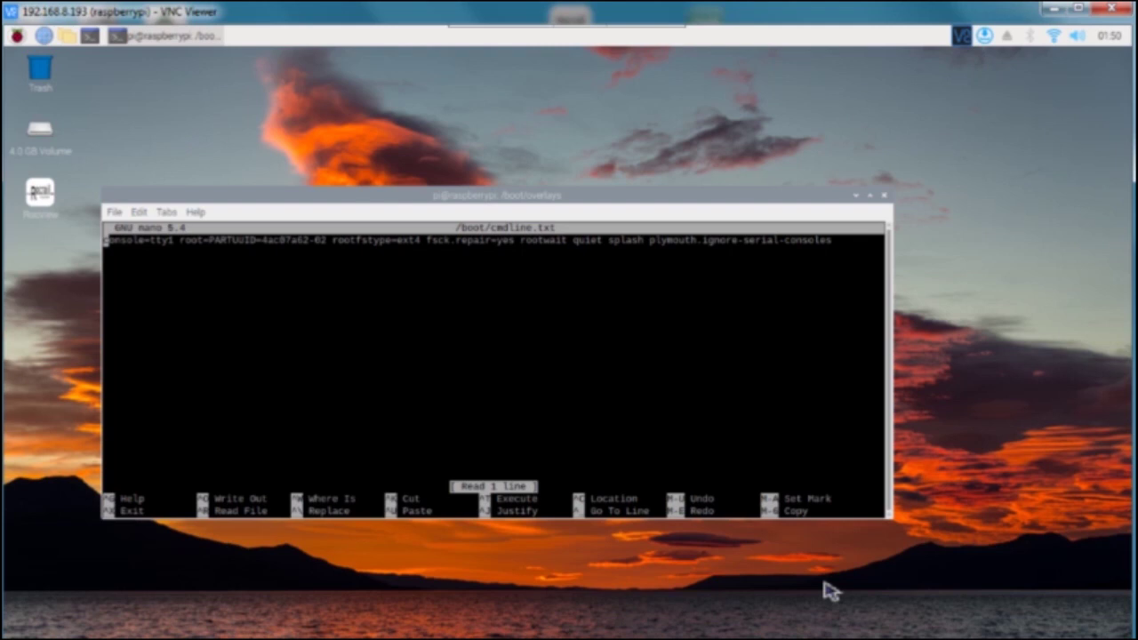
key("Delete")
key("Delete")
key("Delete")
key("Delete")
key("Delete")
key("Delete")
key("Delete")
key("Delete")
key("Delete")
key("Delete")
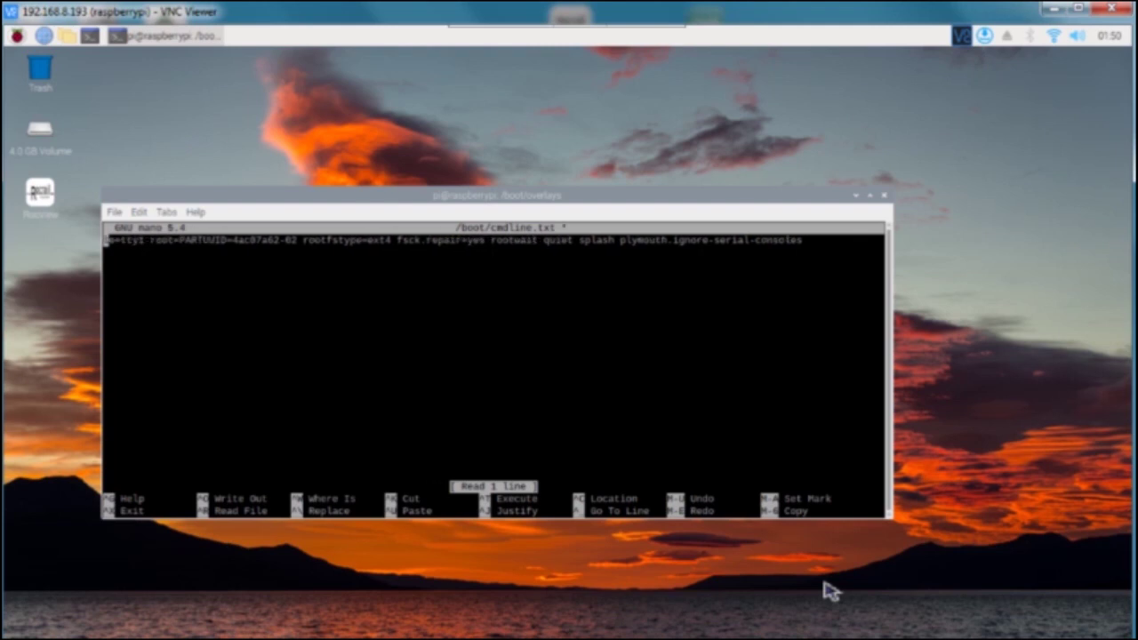
key("Delete")
key("Delete")
key("Delete")
key("Delete")
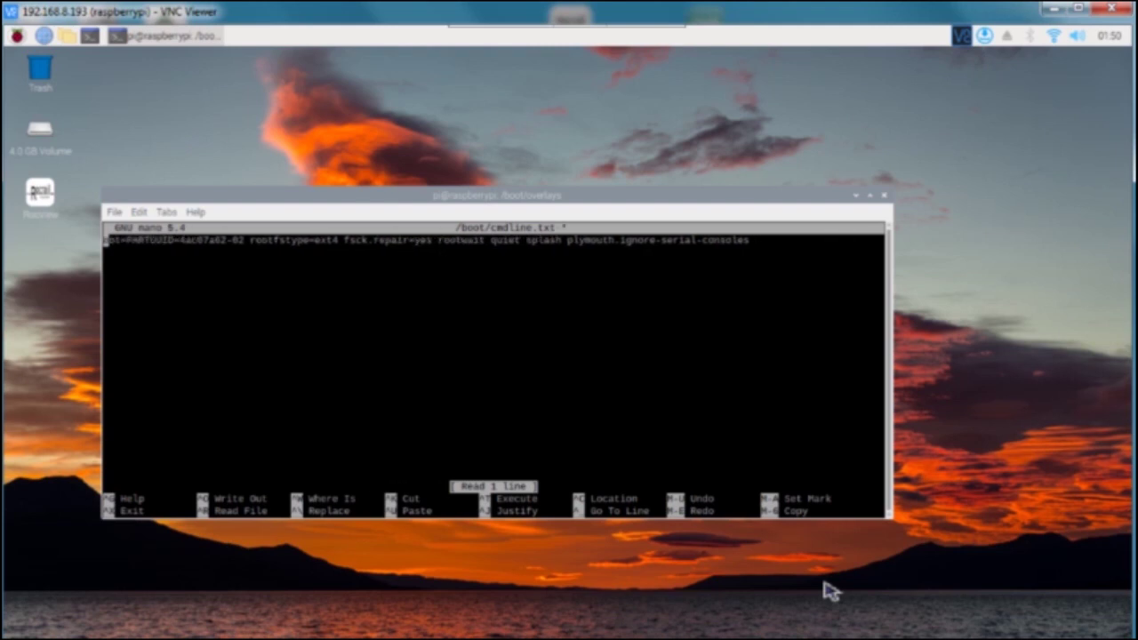
type("r")
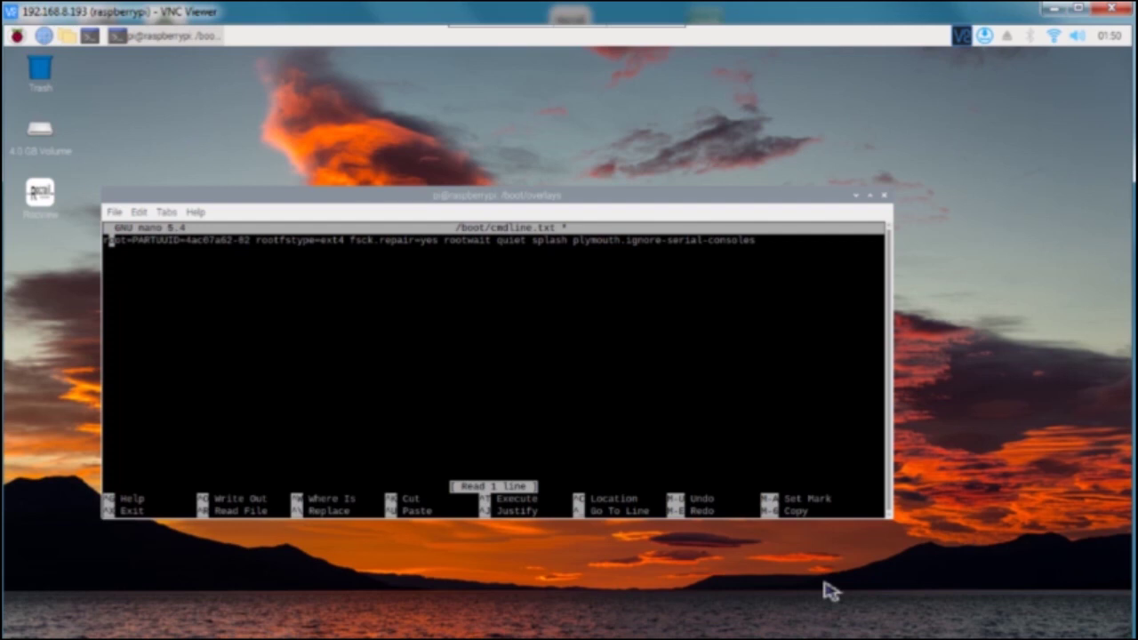
Save the edited cmdline.txt and exit nano
key("ctrl+x")
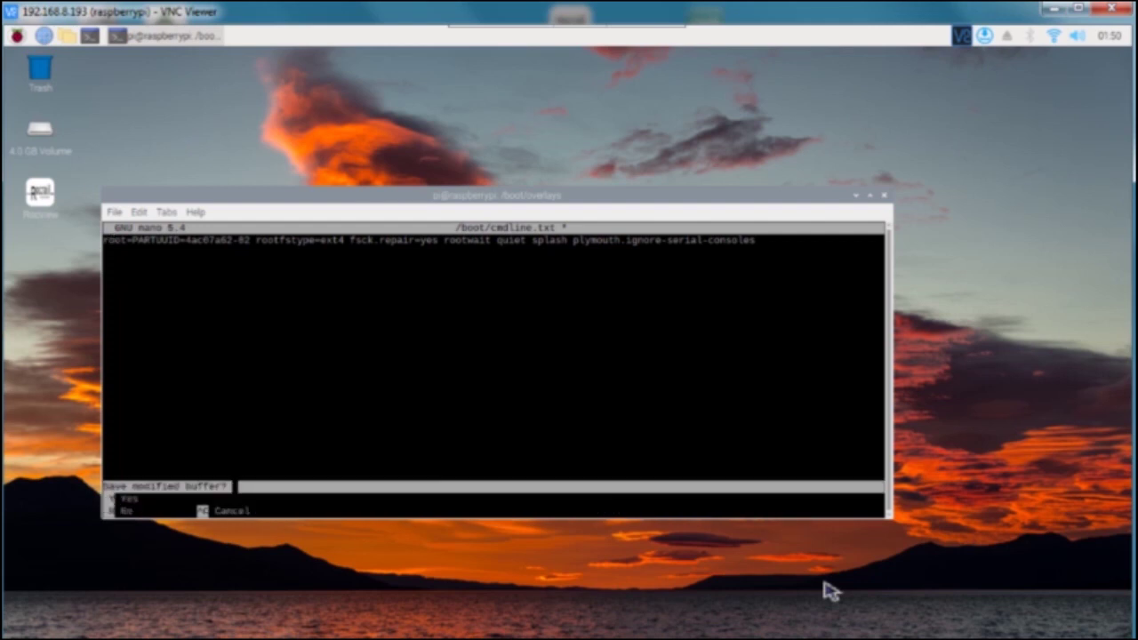
key("y")
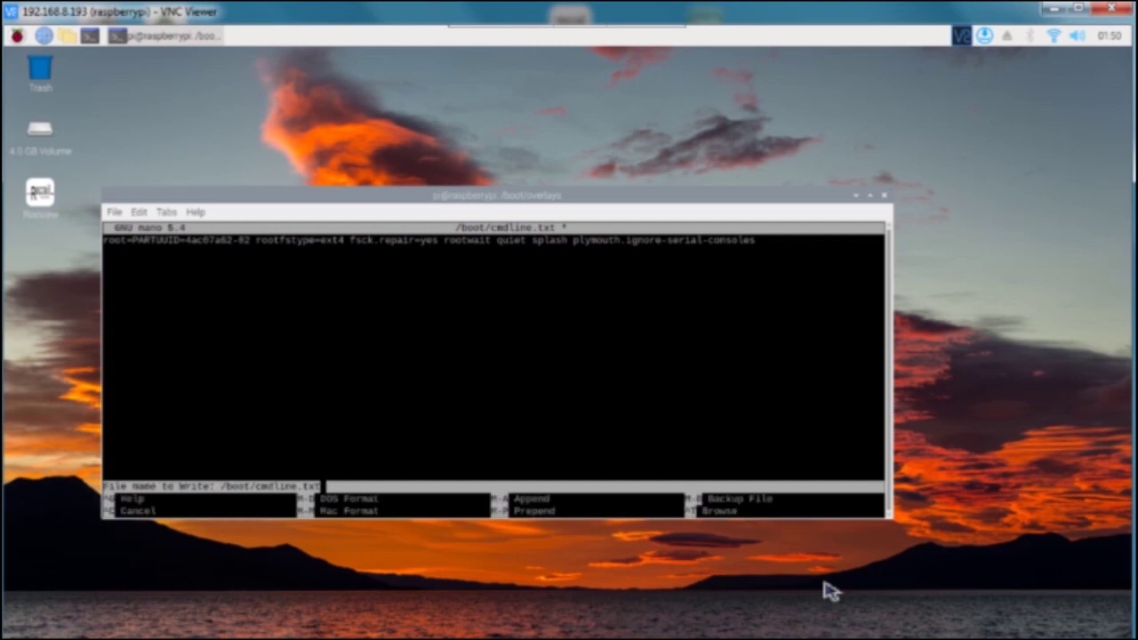
key("Return")
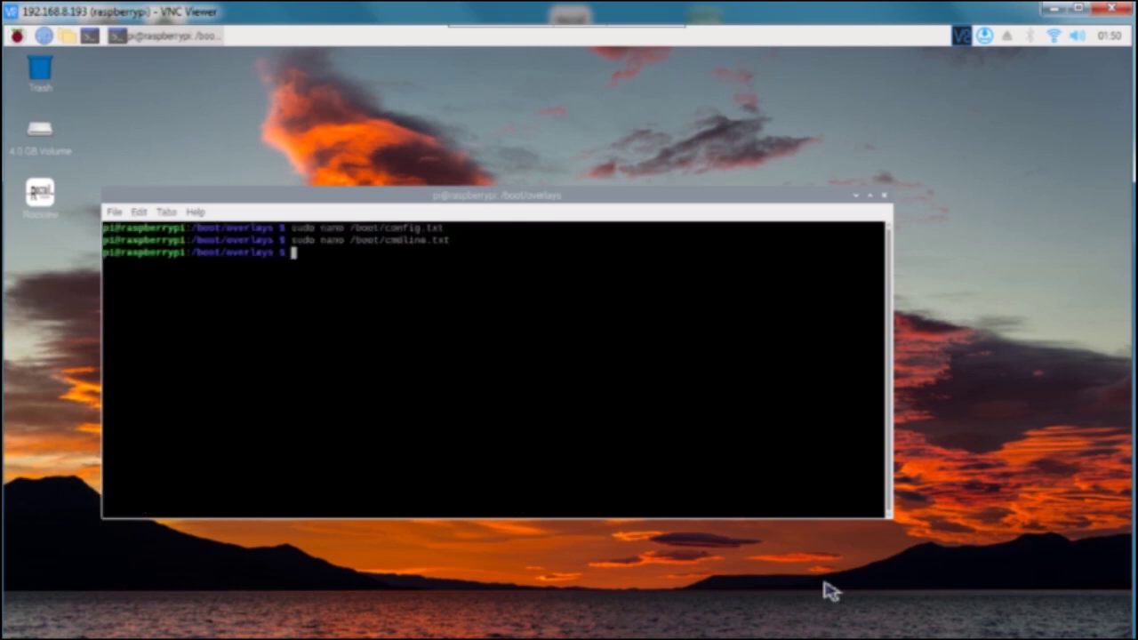
Run reboot to restart the Raspberry Pi and let VNC Viewer reconnect to the desktop
key("Return")
key("Return")
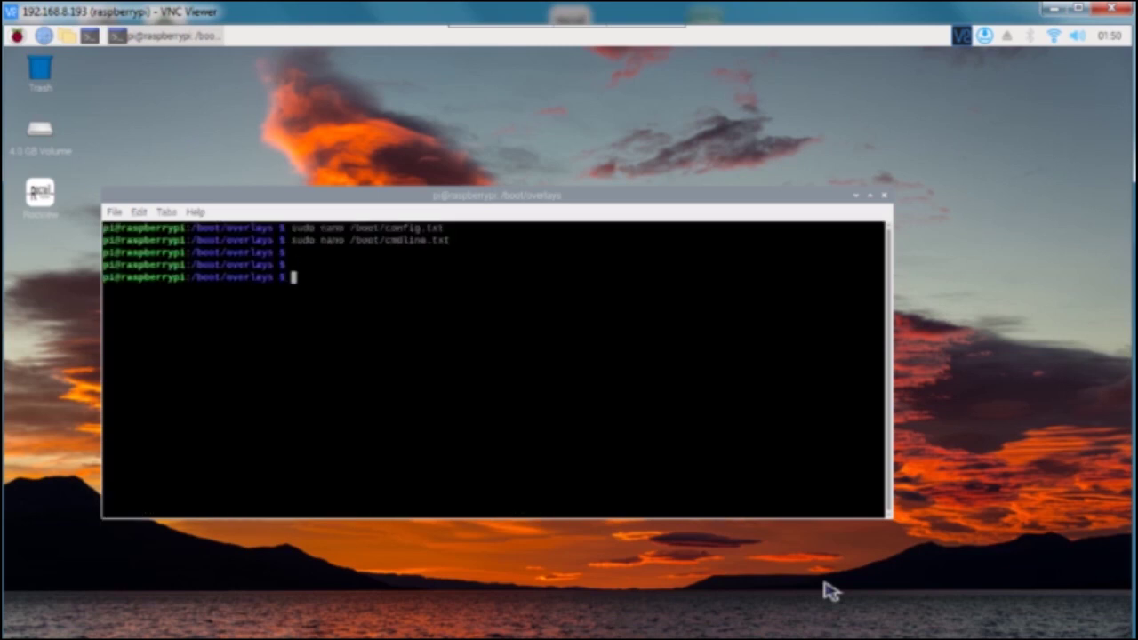
key("Return")
type("reboo")
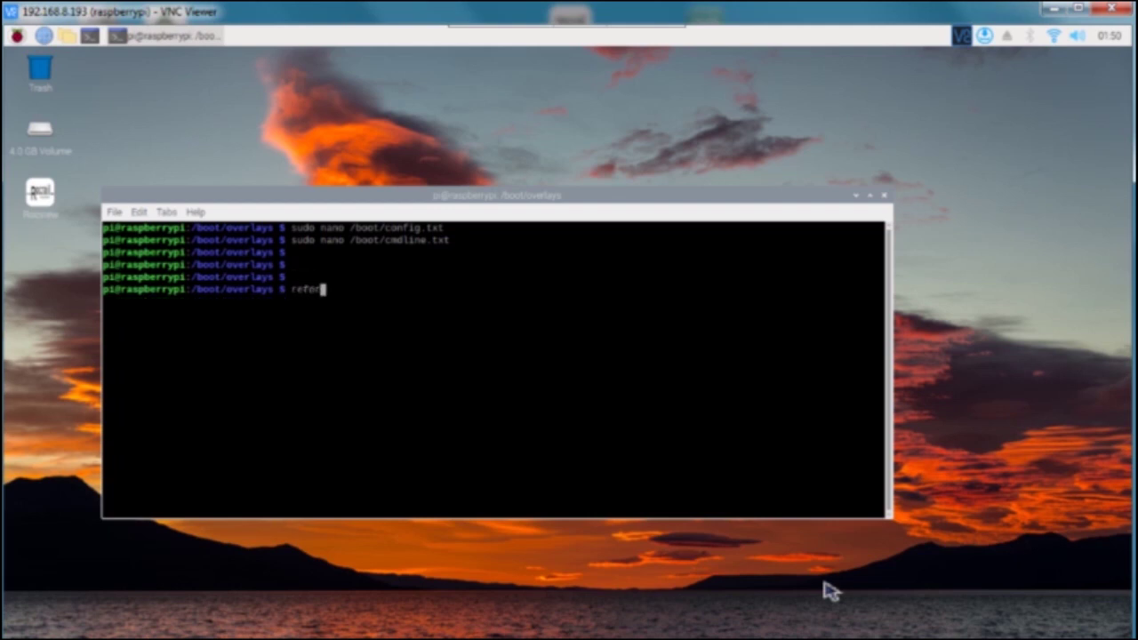
key("BackSpace")
key("BackSpace")
key("BackSpace")
key("BackSpace")
key("BackSpace")
type("reboot")
key("Return")
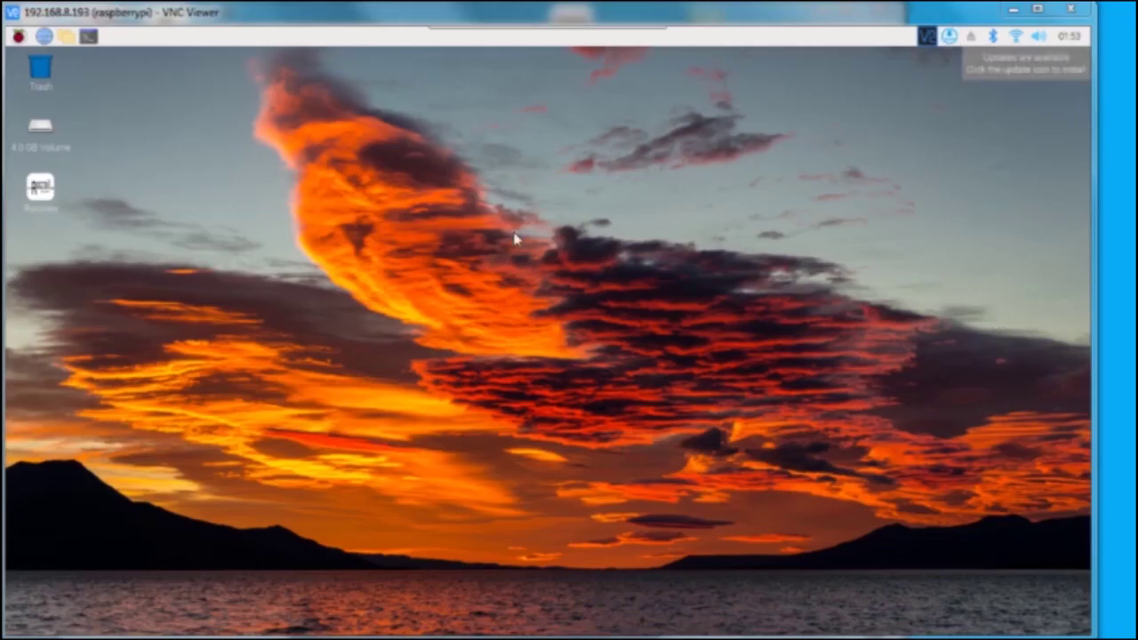
In a new terminal, run ls -l /dev/ser* to confirm serial0→ttyAMA0 and serial1→ttyS0
left_click(88, 36)
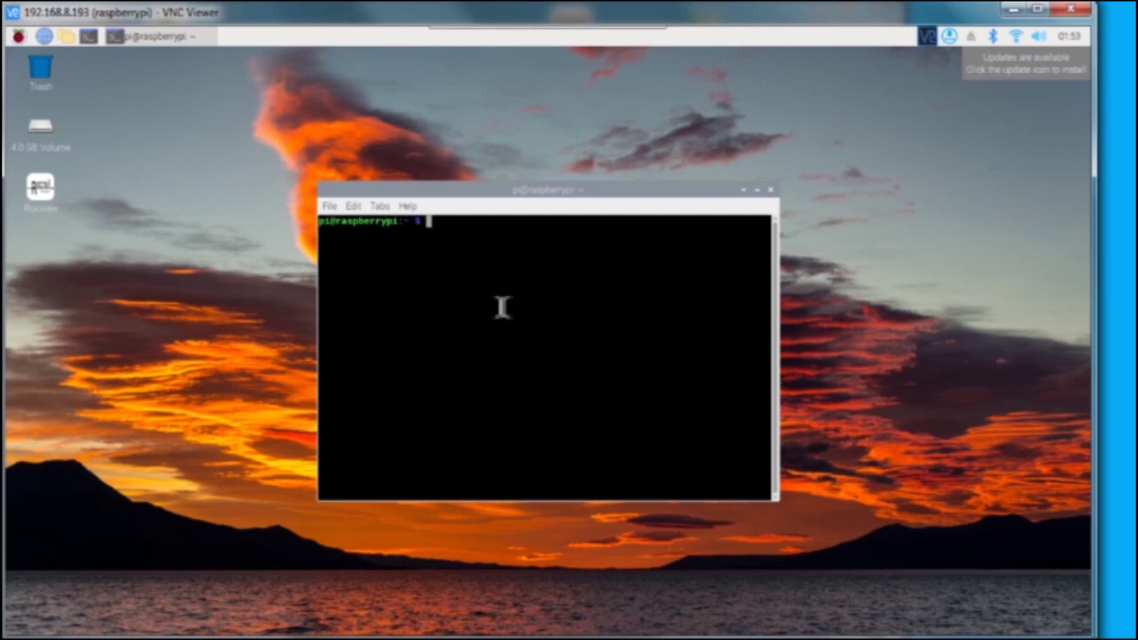
type("spberrypi:~ $ ls -l")
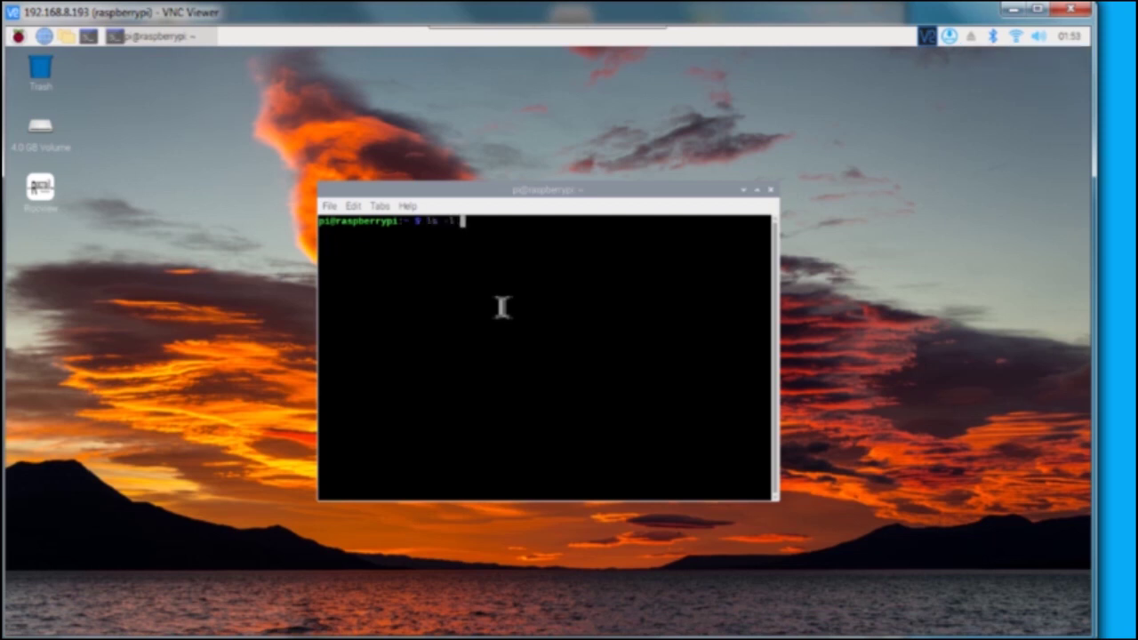
type(" /dev/ser*")
key("Return")
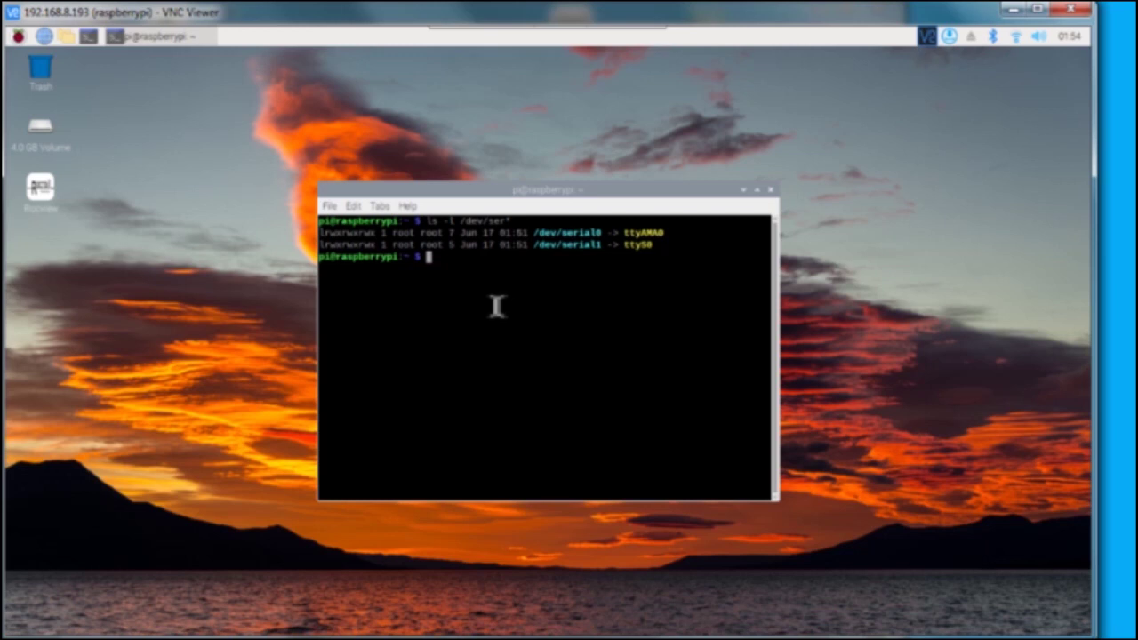
Close the terminal, launch Rocview from its desktop icon and dismiss the Support dialog
left_click(770, 189)
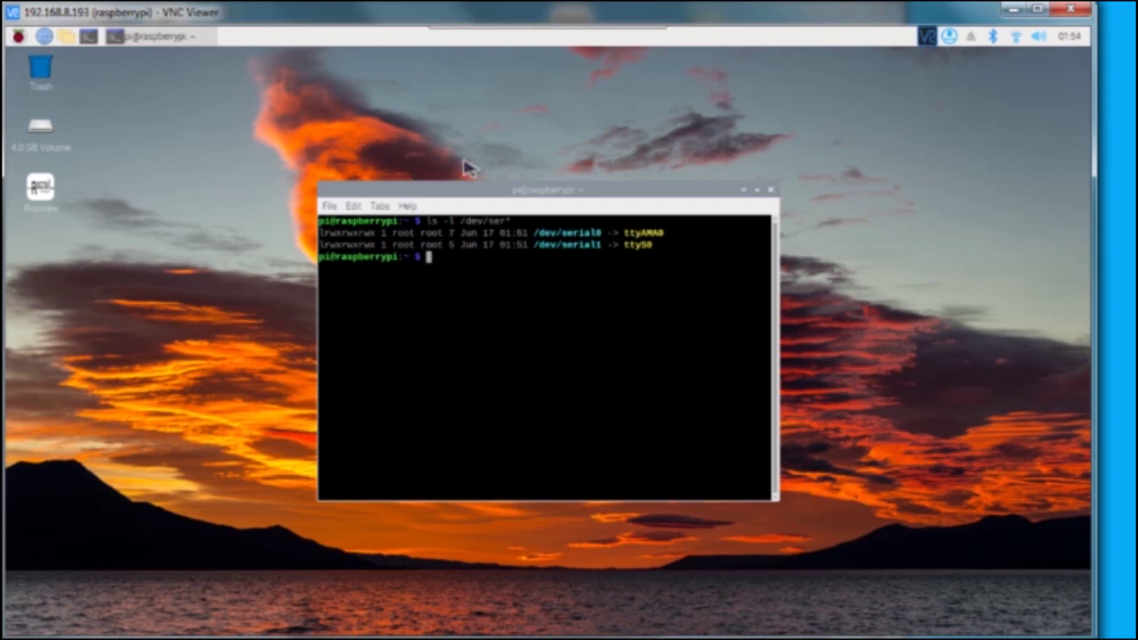
double_click(41, 201)
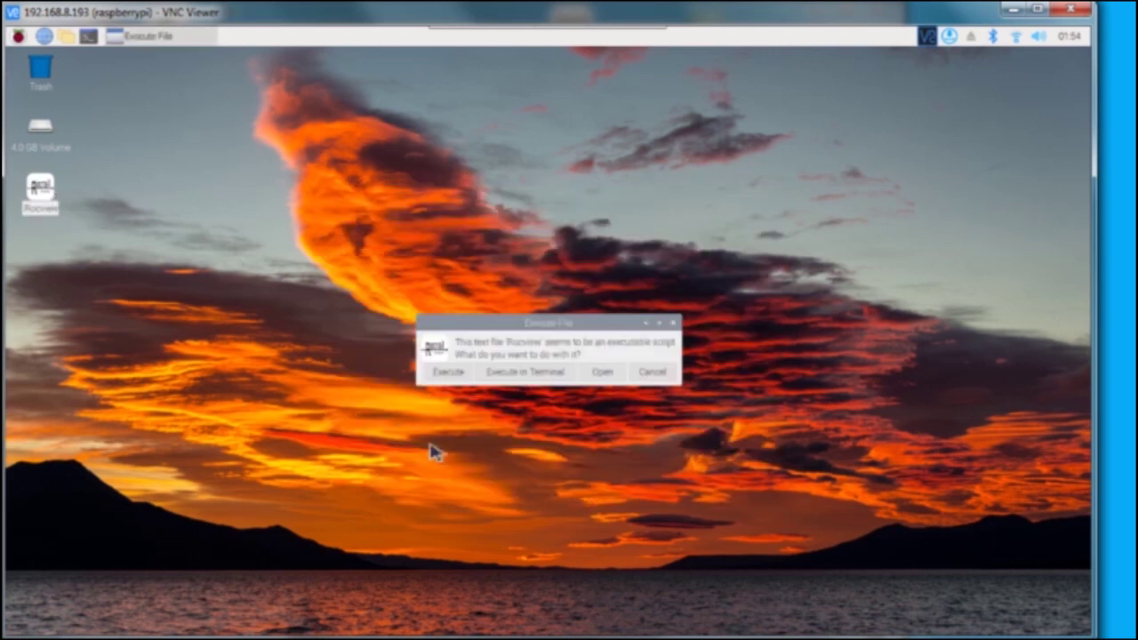
left_click(450, 373)
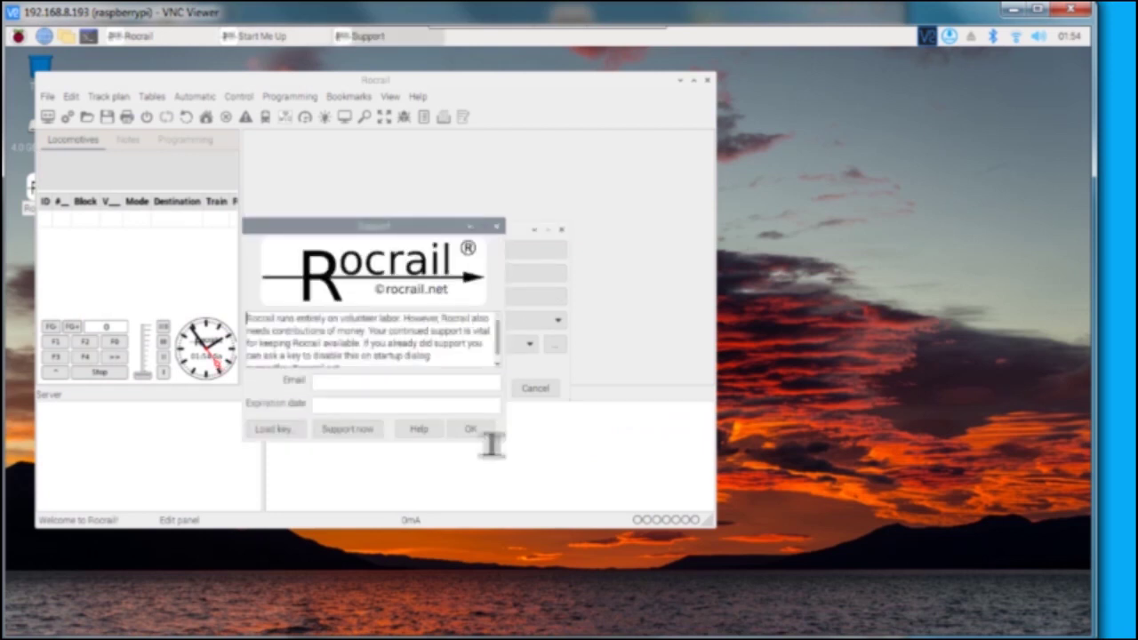
left_click(478, 432)
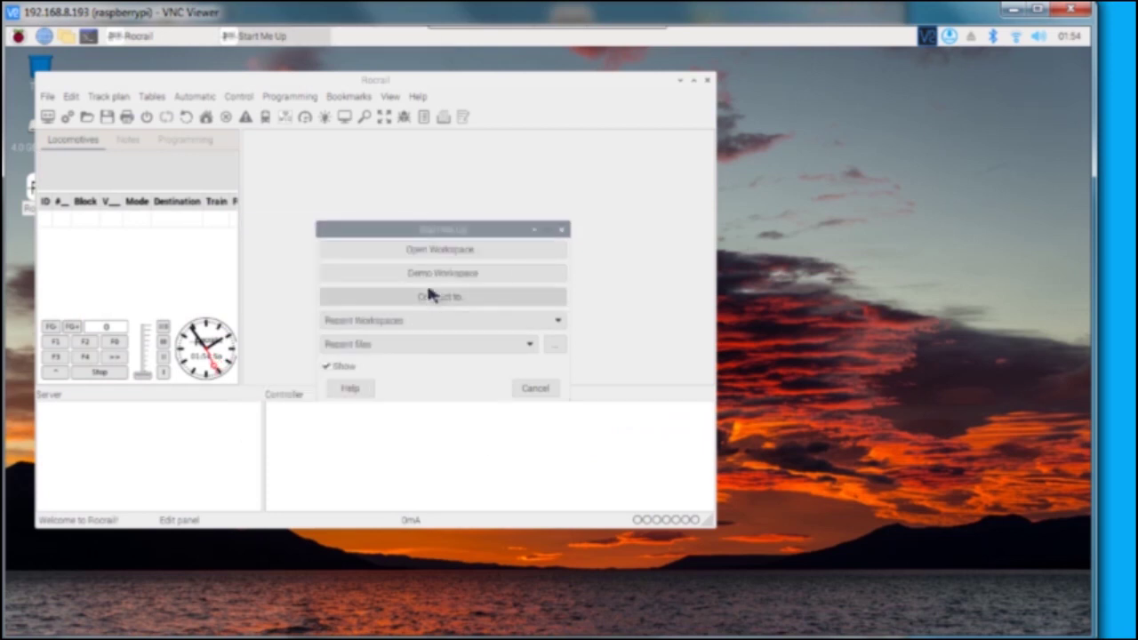
Load the demo workspace from the recent workspaces list in Start Me Up
left_click(435, 278)
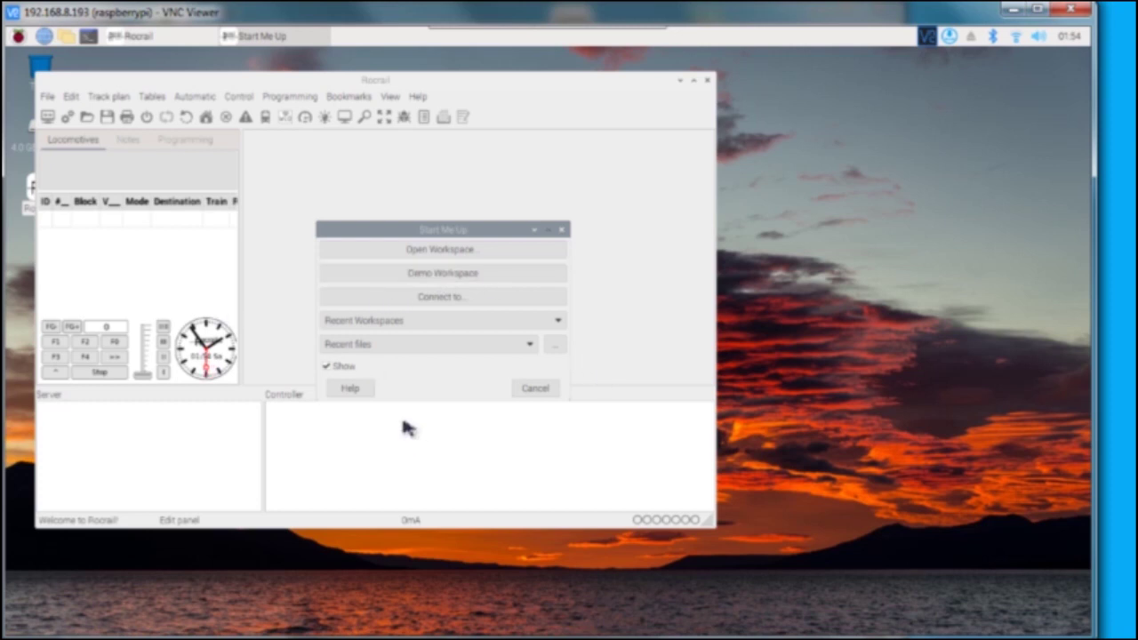
left_click(396, 332)
left_click(425, 349)
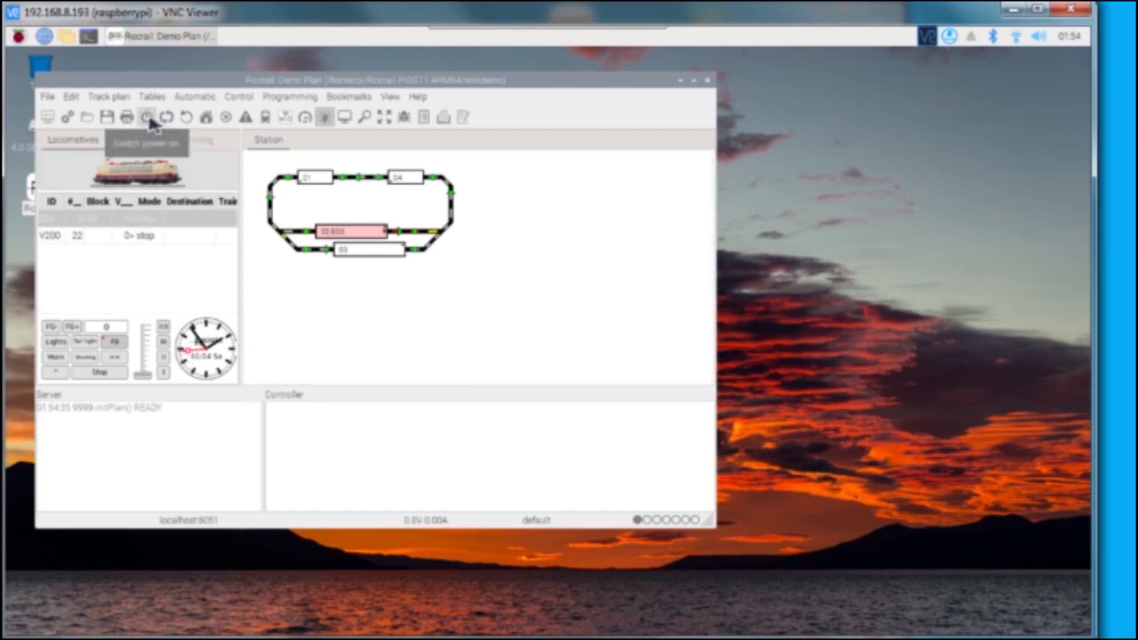
Switch track power on so the status bar shows PiSpg-1 at 0.0V 0.00A
left_click(150, 123)
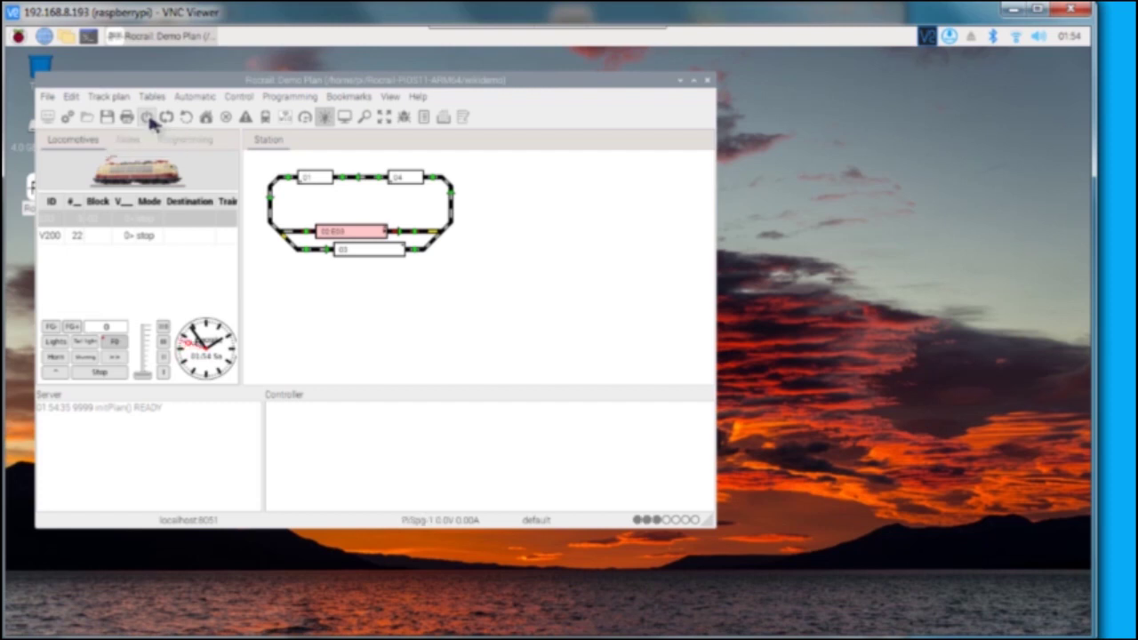
left_click(147, 118)
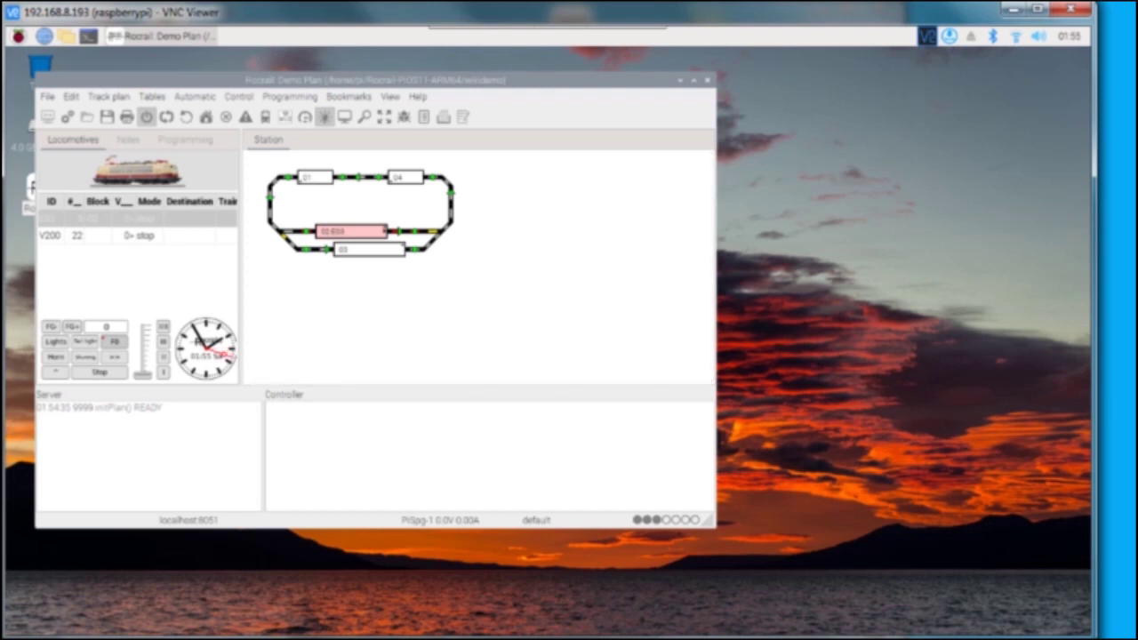
Create a locomotive named New in Tables > Locomotives with interface PiSpg-1 and address 3
left_click(165, 97)
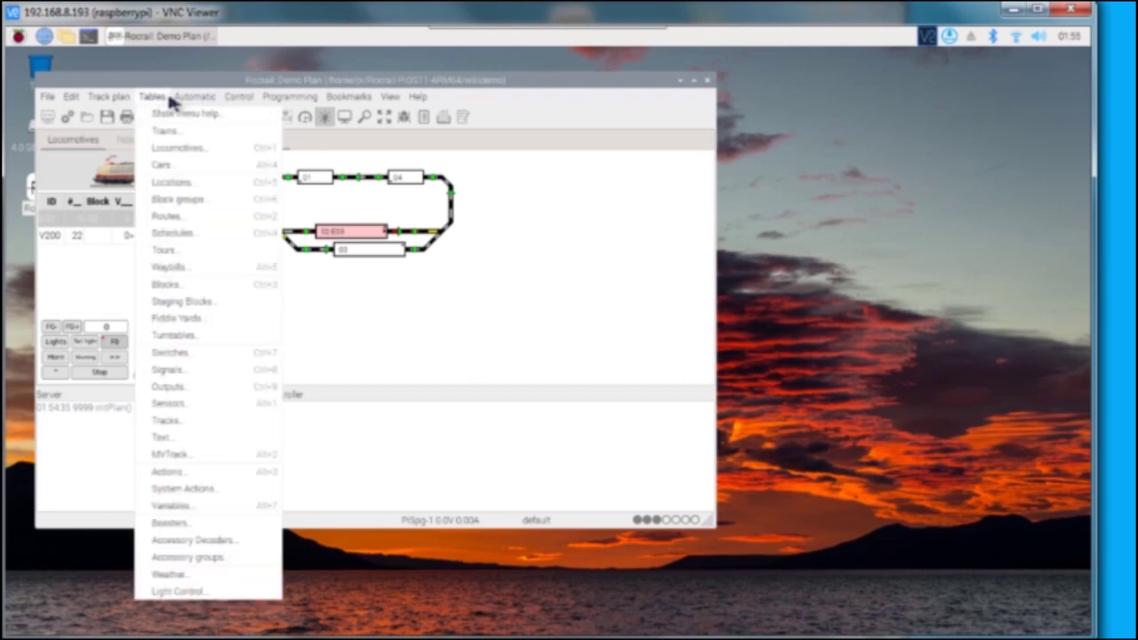
left_click(187, 156)
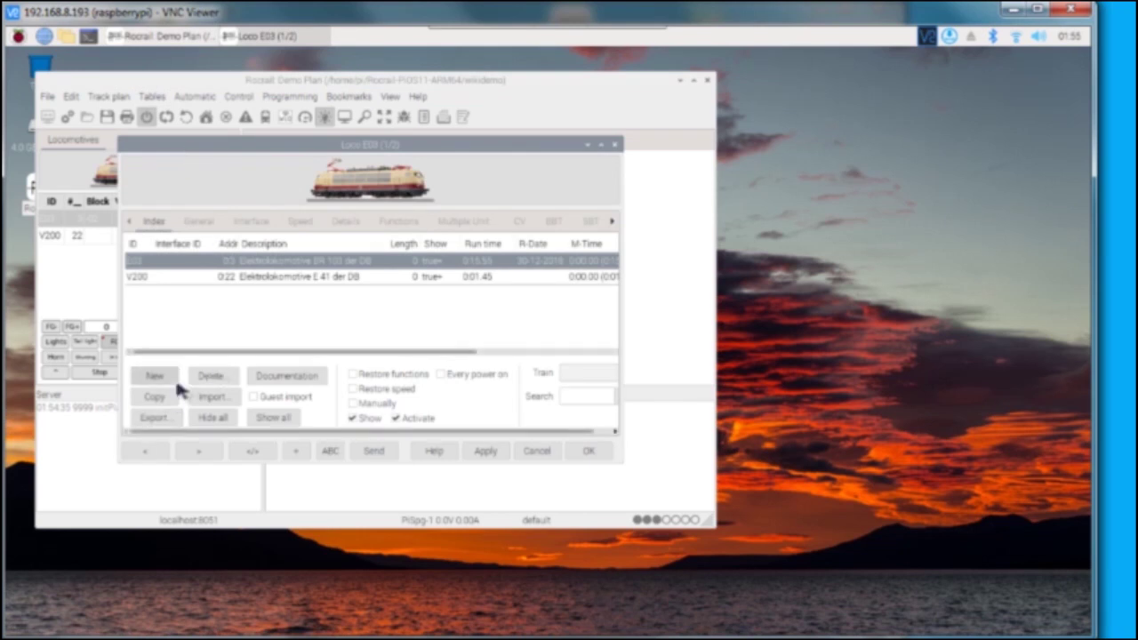
left_click(171, 374)
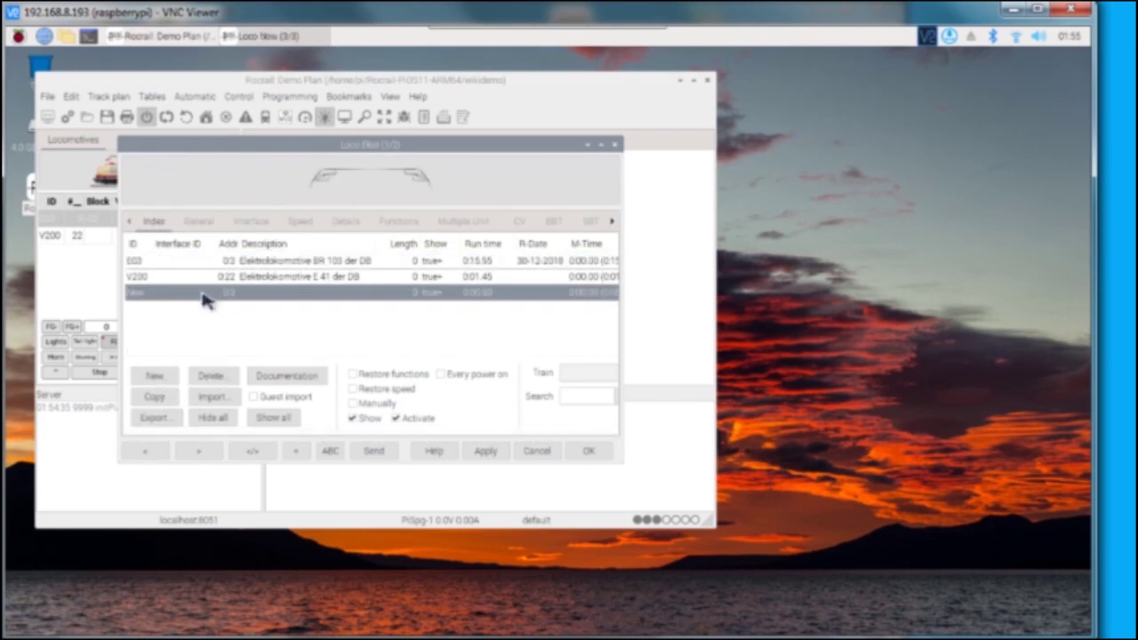
left_click(264, 222)
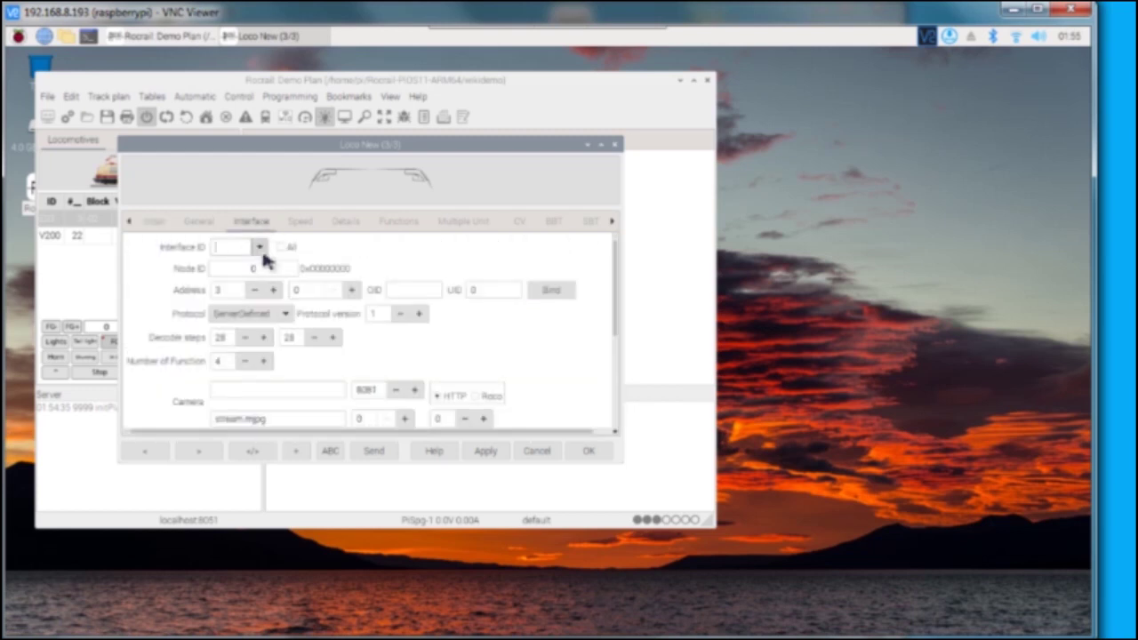
left_click(266, 250)
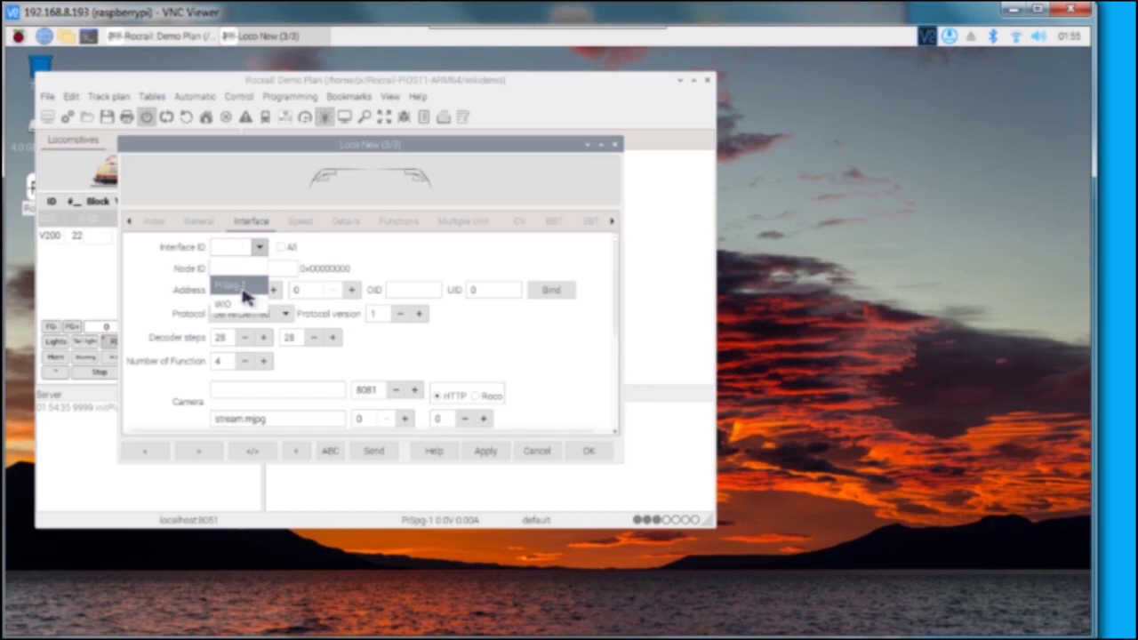
left_click(252, 296)
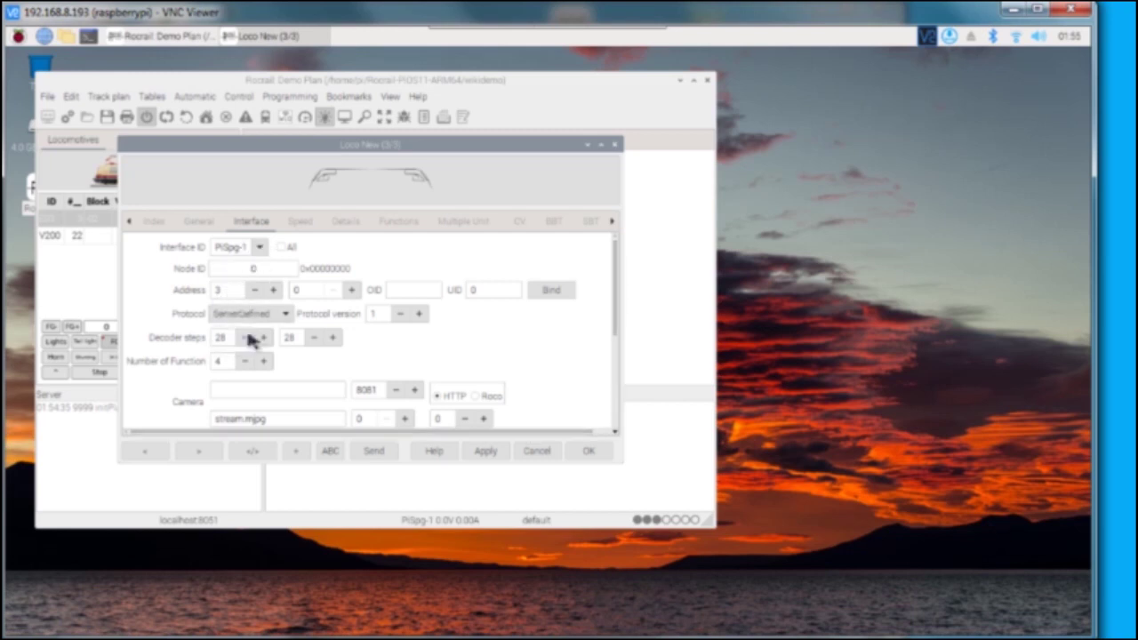
left_click(591, 455)
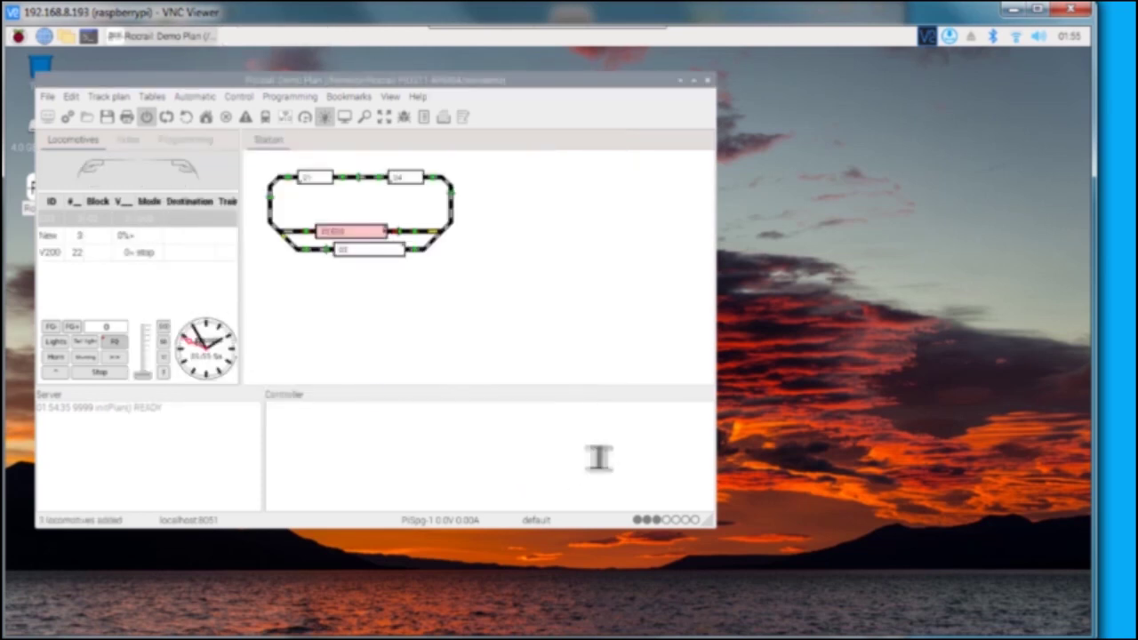
Select the New loco and toggle functions F1, F2, F3 and F4 on the throttle
left_click(59, 237)
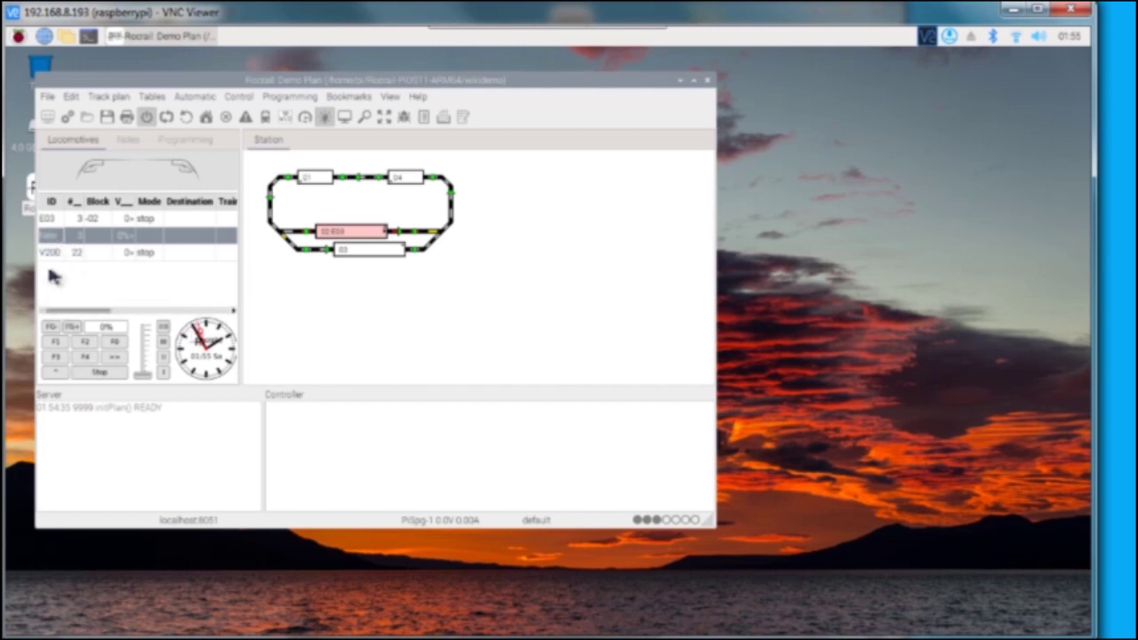
left_click(86, 343)
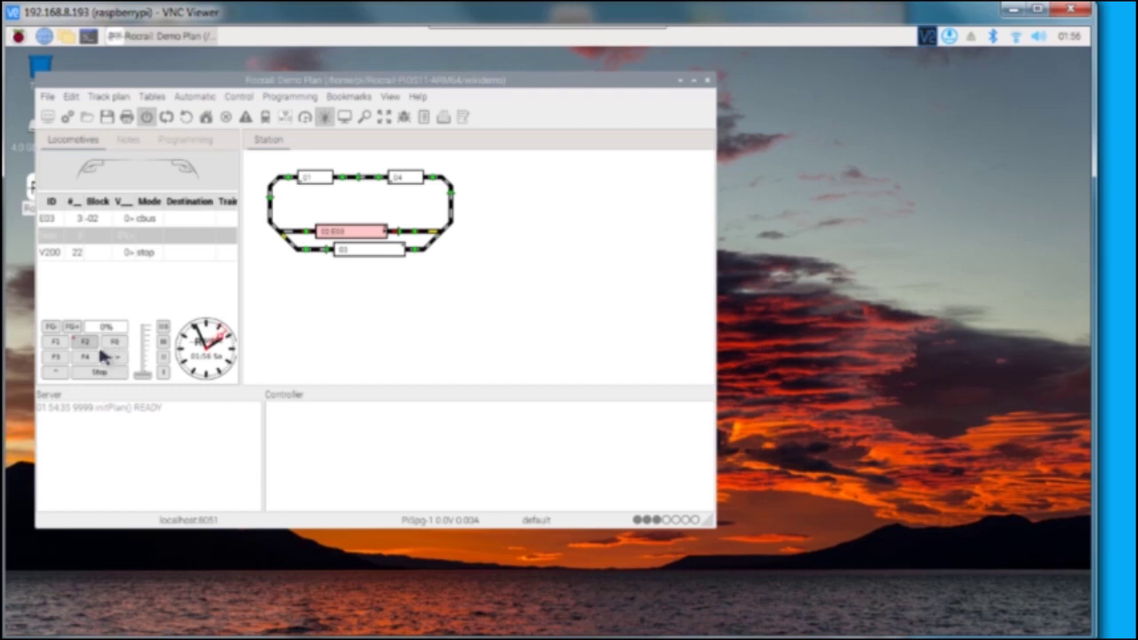
left_click(60, 344)
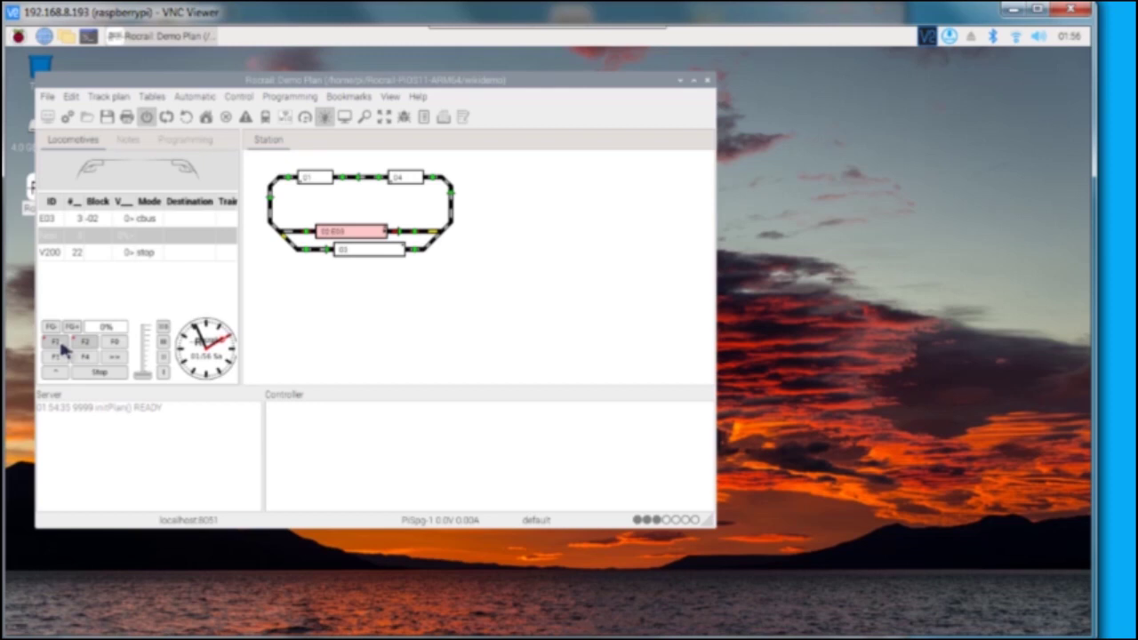
left_click(59, 345)
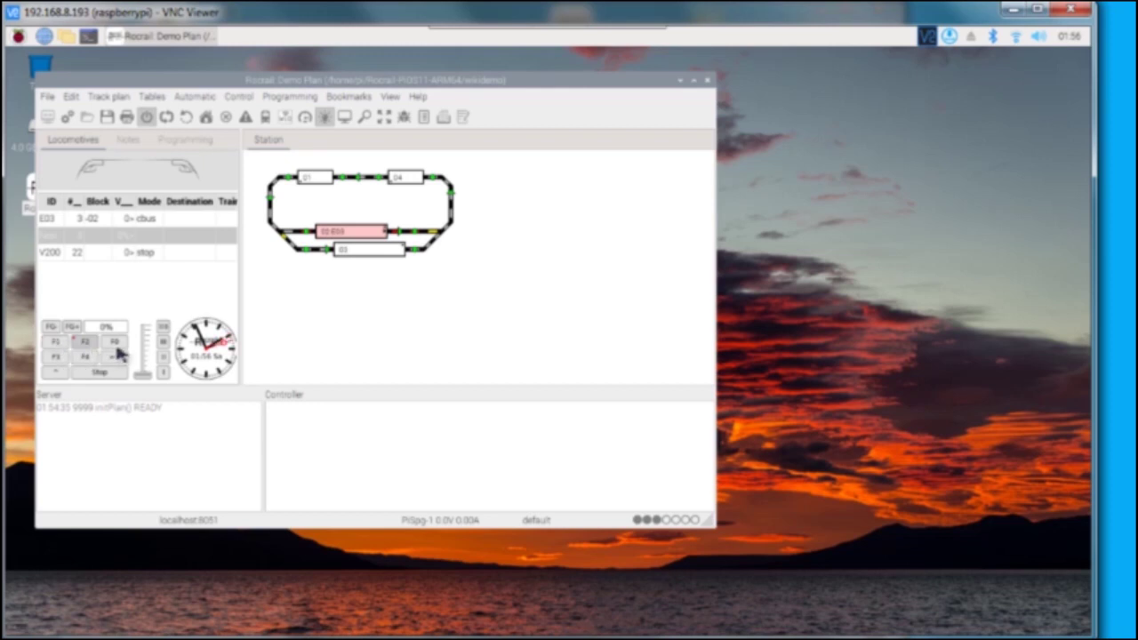
left_click(56, 357)
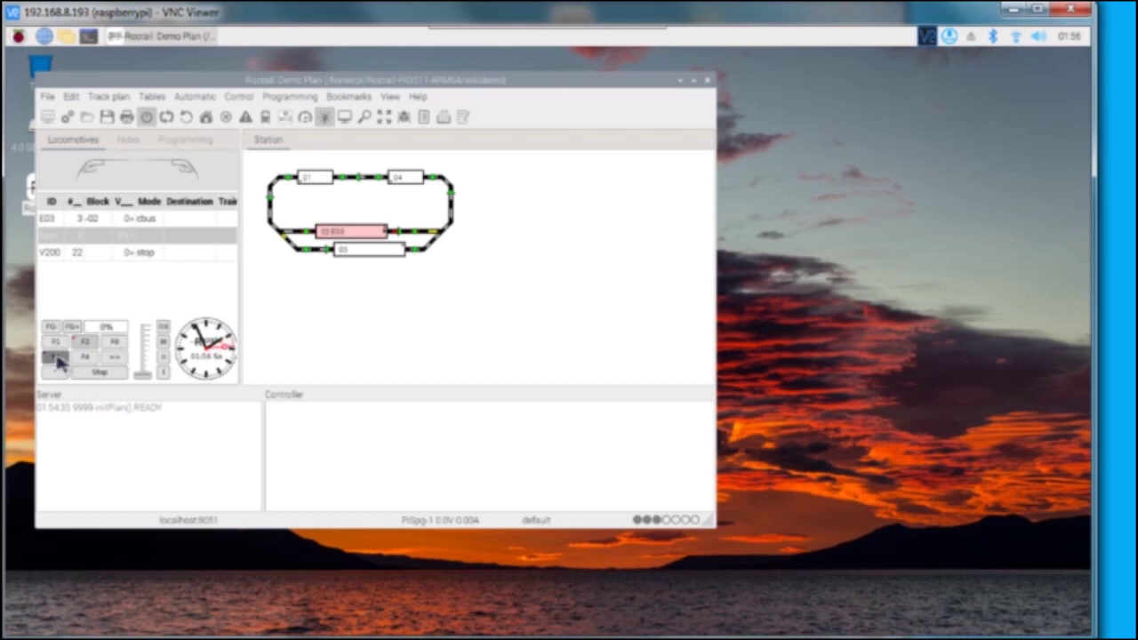
left_click(94, 363)
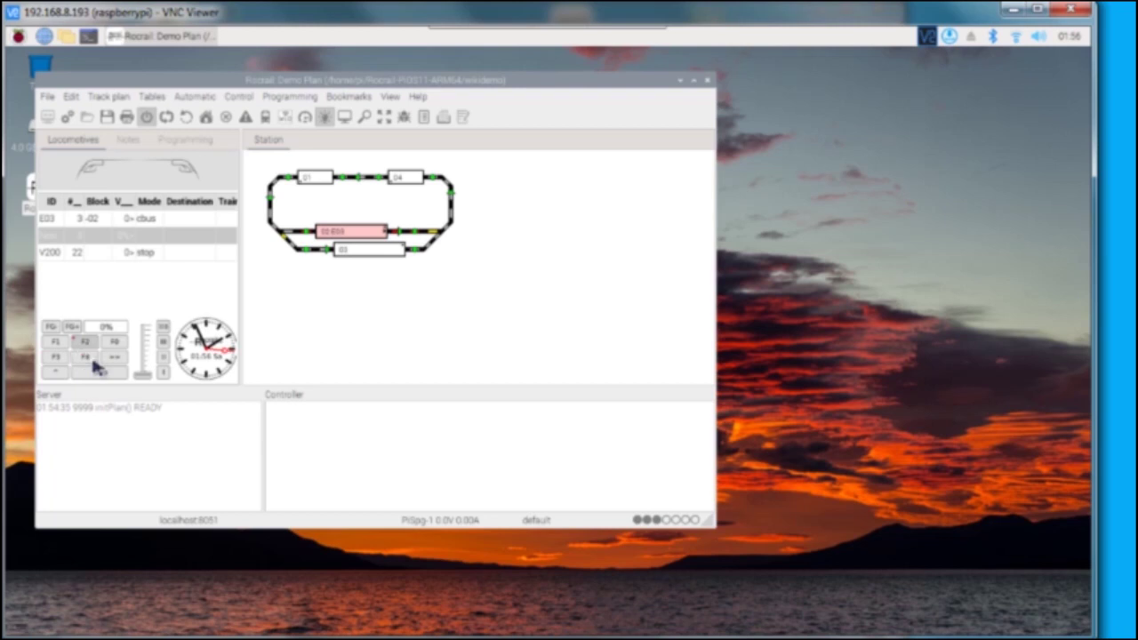
left_click(86, 343)
Toggle F2 repeatedly, ending with F2 switched off
left_click(87, 345)
left_click(87, 345)
left_click(87, 345)
left_click(87, 345)
left_click(87, 345)
left_click(87, 345)
left_click(87, 345)
left_click(88, 345)
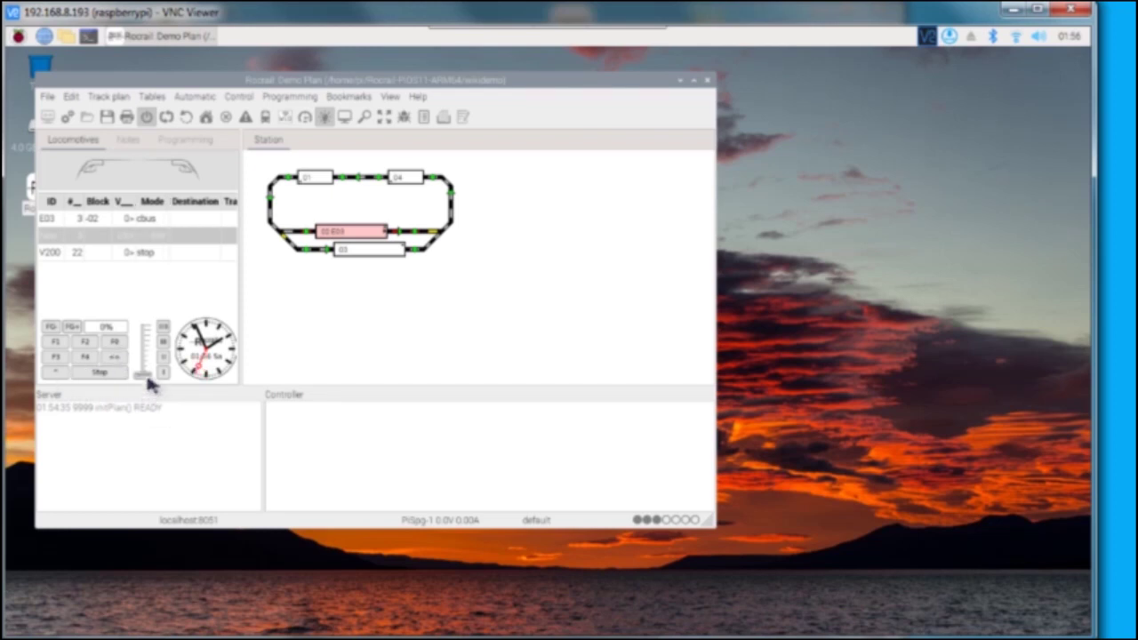
Raise the New loco's speed to 17%, open its separate throttle, and toggle F2 on and off
left_click_drag(146, 378, 151, 370)
key("ctrl+t")
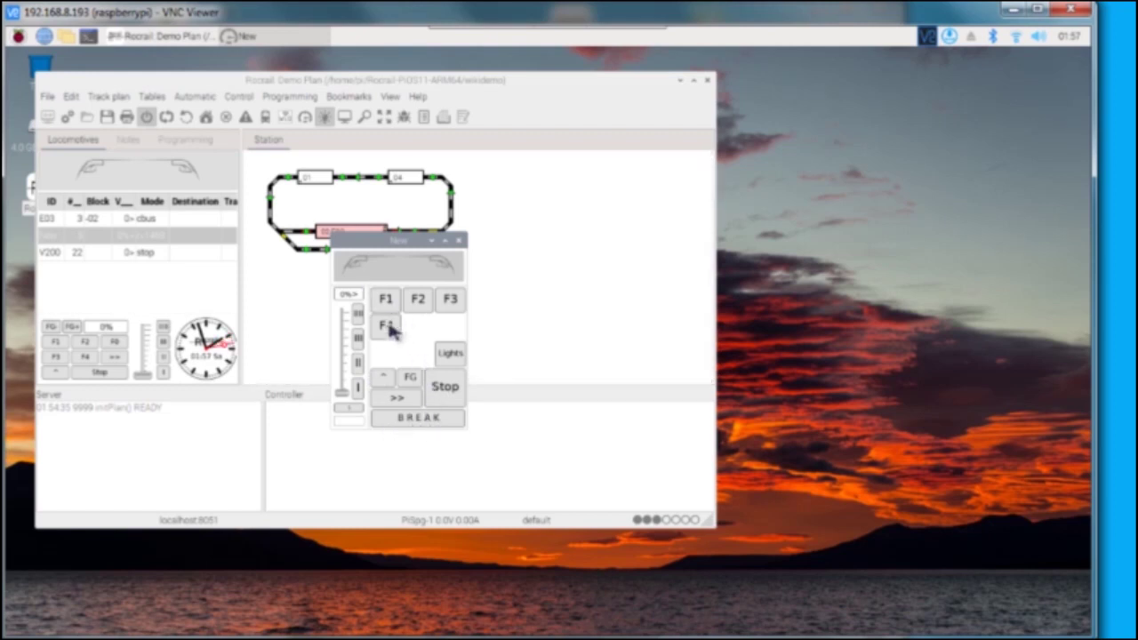
left_click(420, 303)
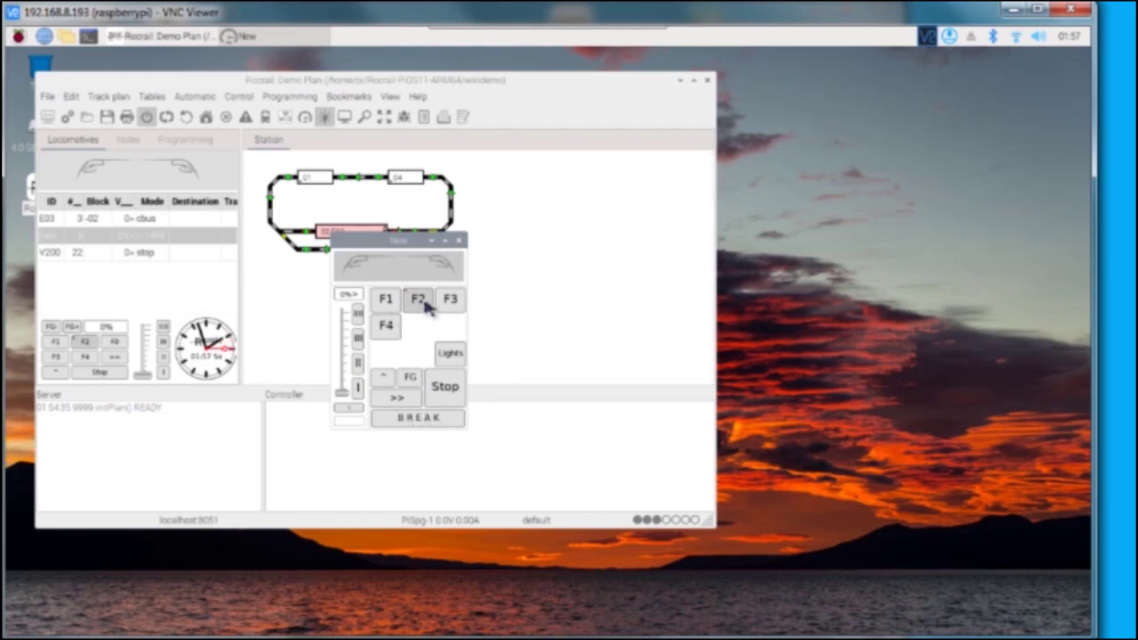
left_click(424, 304)
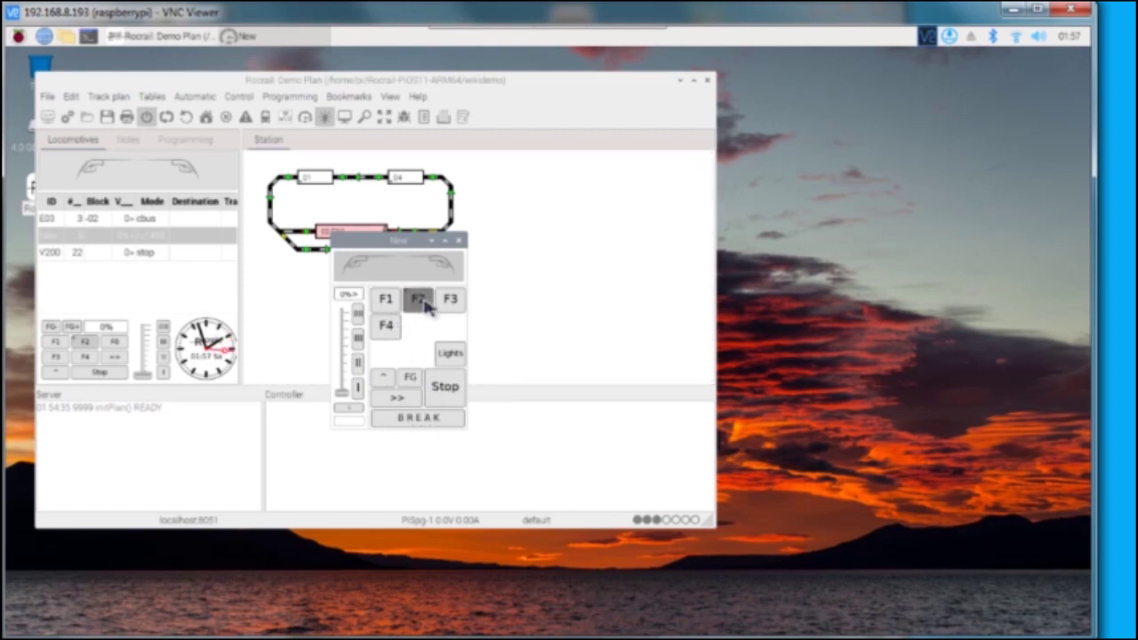
Toggle the loco's lights on and off, then stop the locomotive
left_click(457, 358)
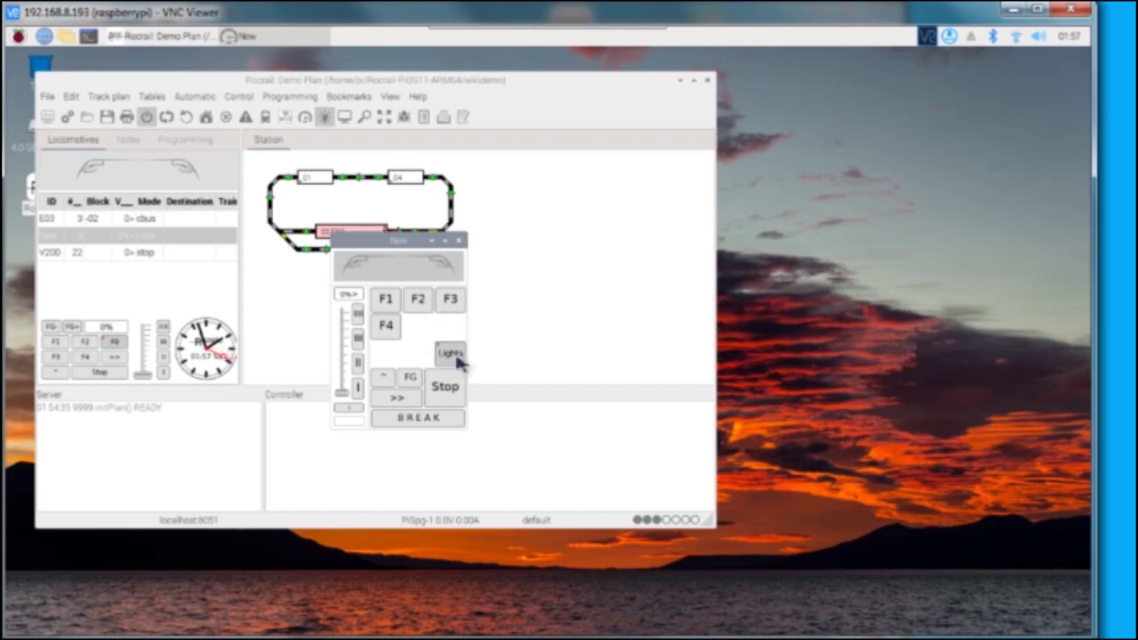
left_click(452, 355)
left_click(452, 355)
left_click(457, 357)
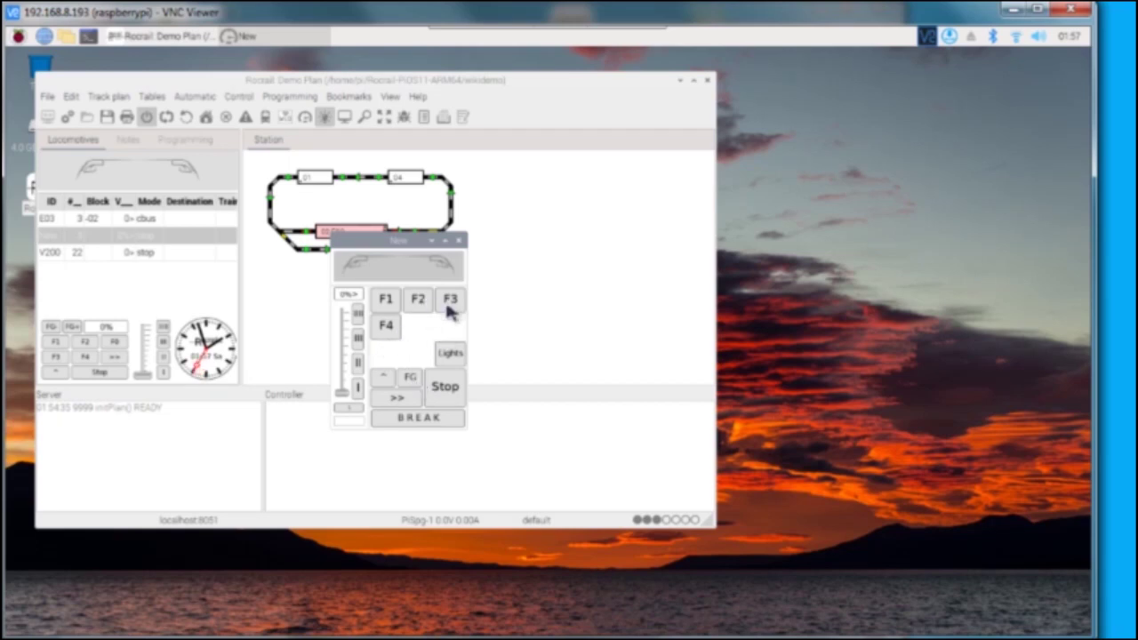
left_click(449, 392)
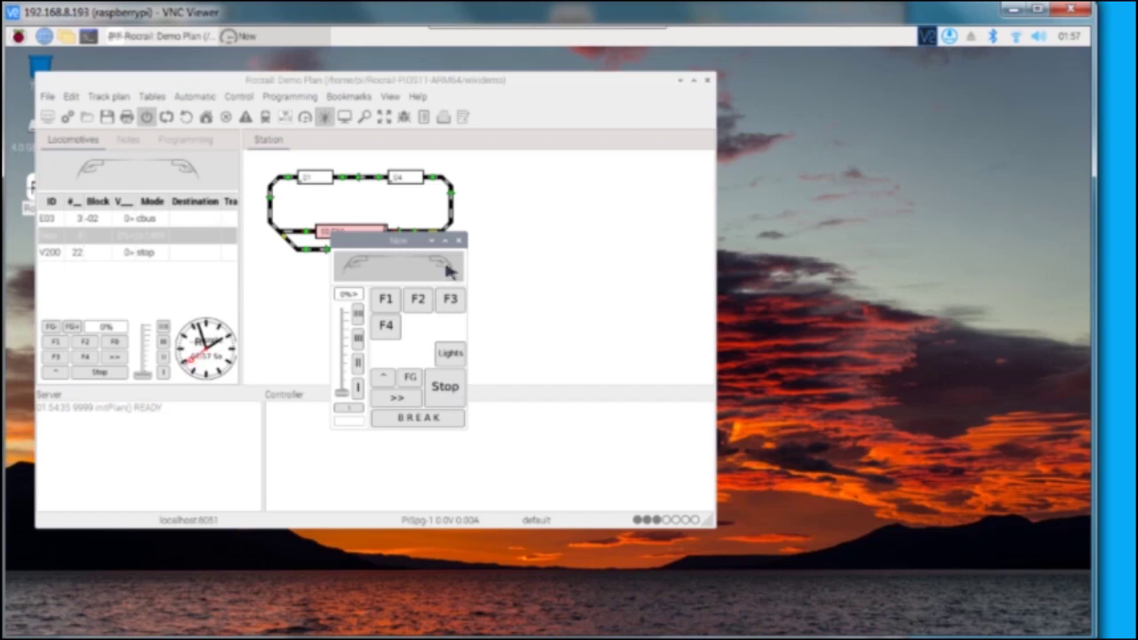
Toggle the track power from the toolbar power button
left_click(147, 117)
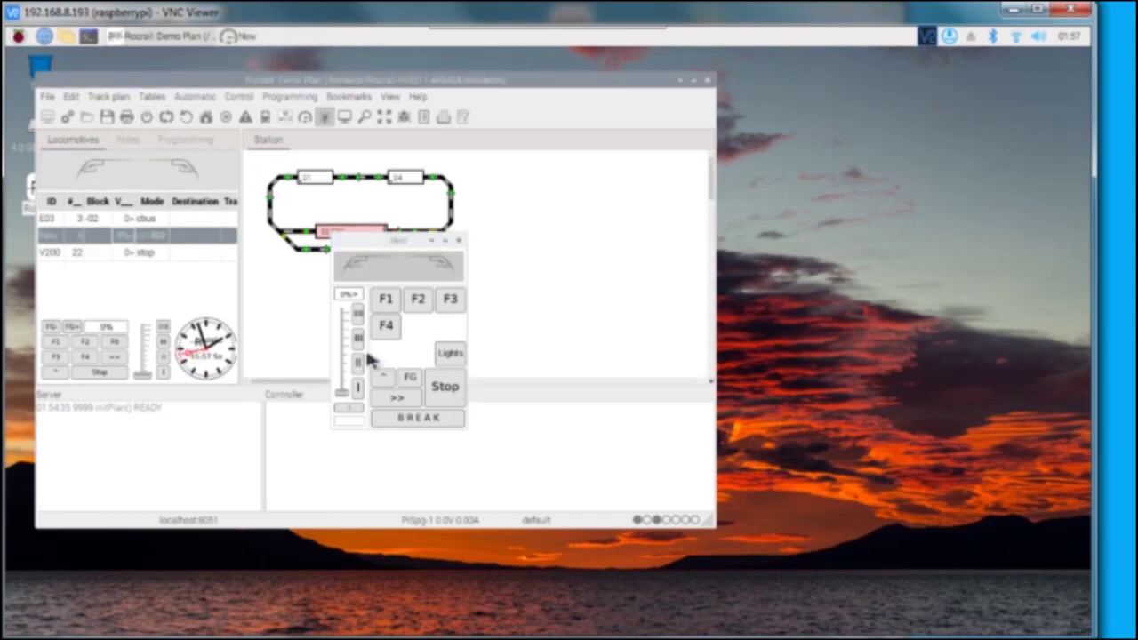